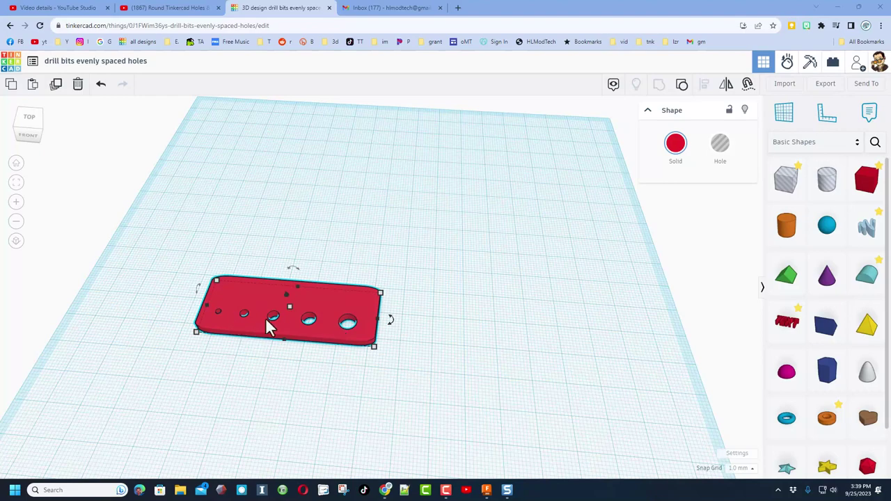
Orbit the red Tinkercad plate to inspect its five holes, then switch to the empty Fusion 360 design.
right_click_drag(331, 348, 326, 368)
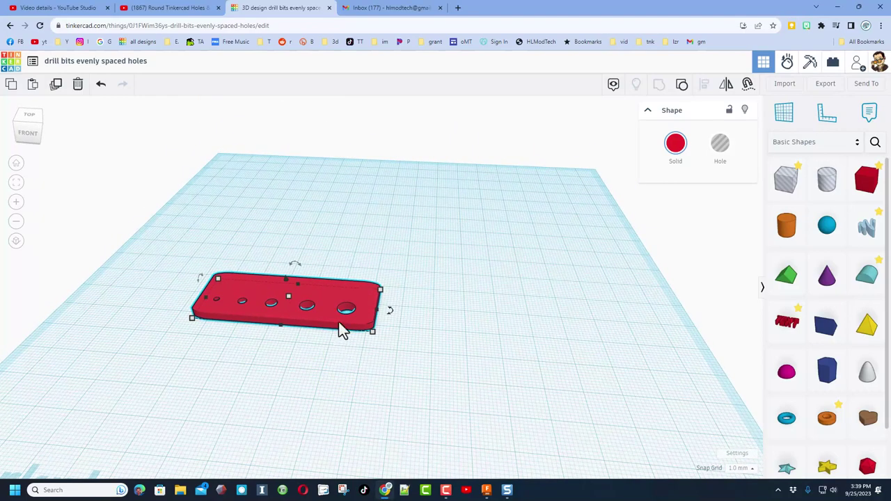
mouse_move(372, 335)
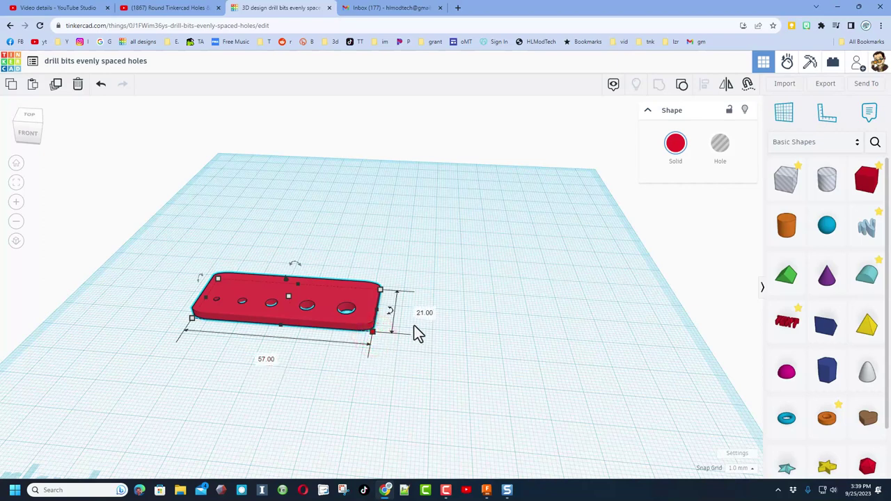
left_click_drag(291, 306, 332, 309)
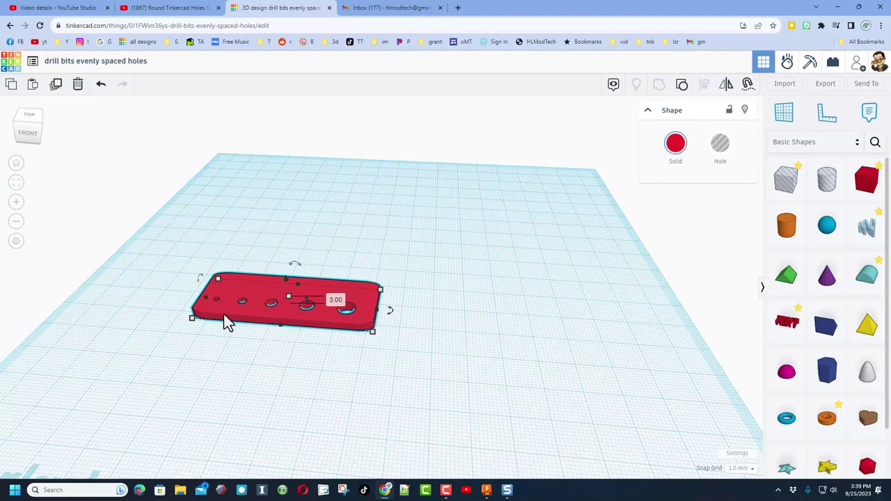
key("alt+Tab")
left_click(327, 342)
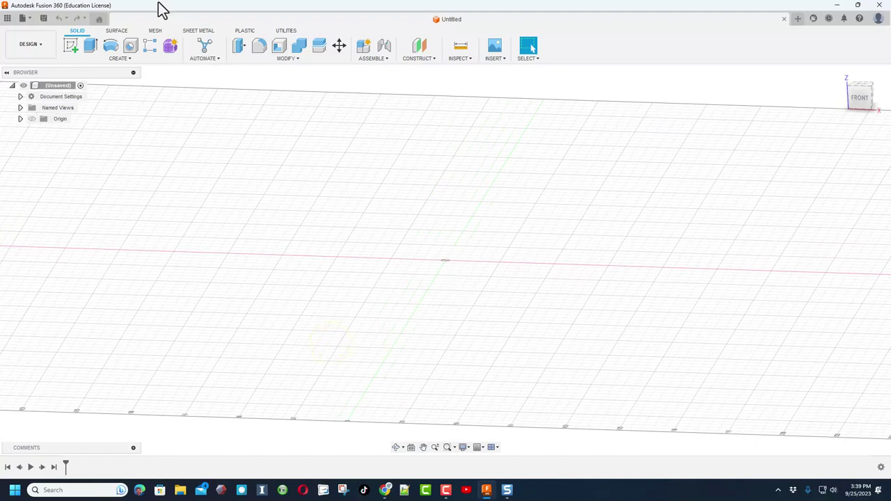
Set the Pan, Zoom, Orbit shortcuts to Tinkercad in Fusion 360 Preferences.
mouse_move(444, 325)
middle_mouse_down("shift")
mouse_move(453, 318)
mouse_move(441, 318)
mouse_move(447, 323)
mouse_move(444, 312)
mouse_move(453, 319)
middle_mouse_up("shift")
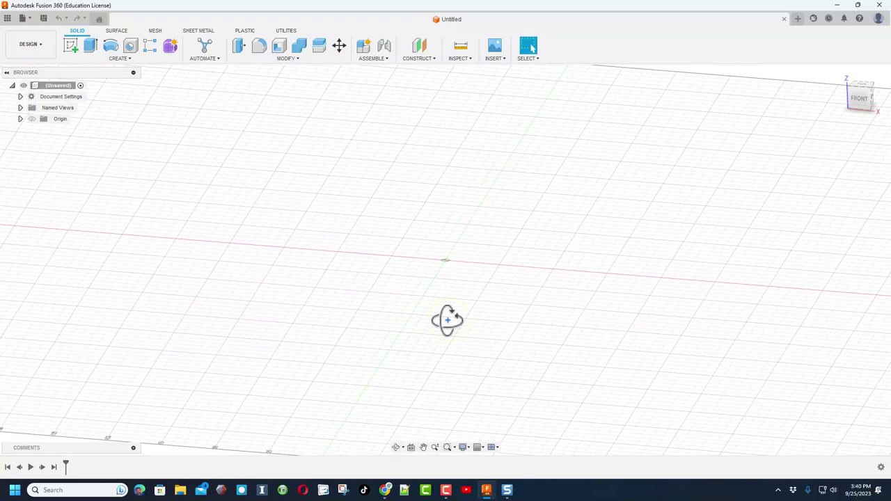
left_click(878, 18)
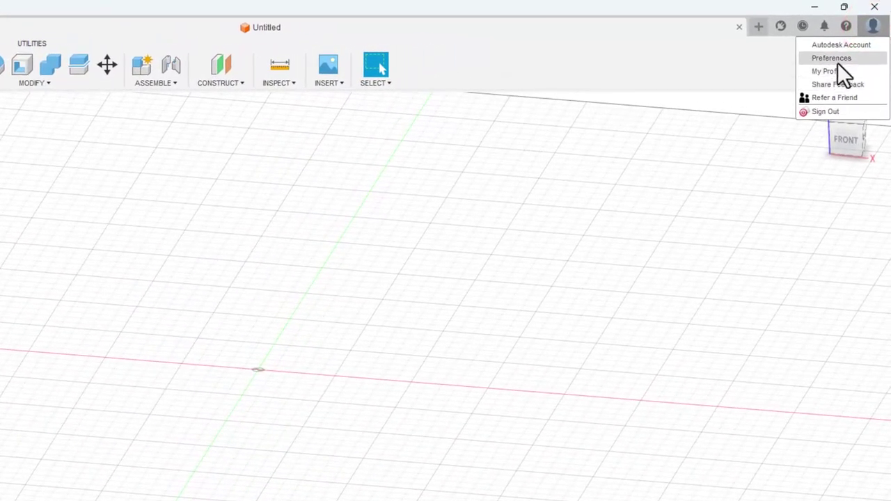
left_click(836, 60)
left_click(446, 433)
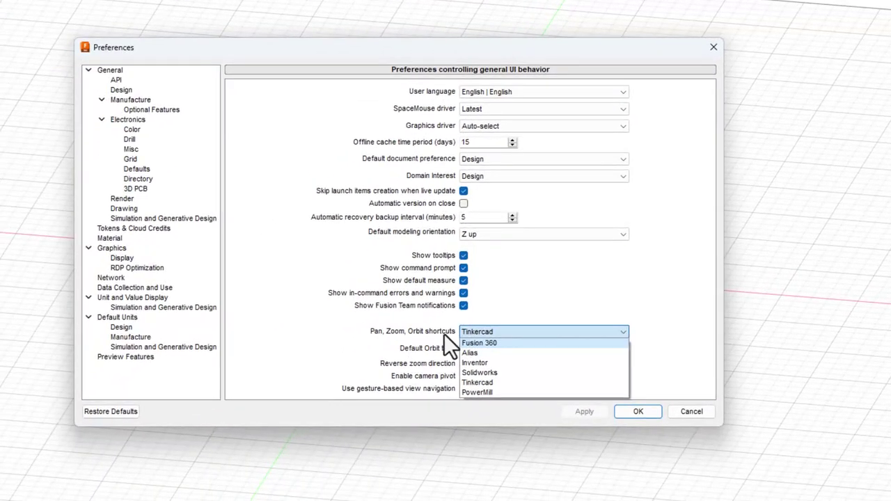
left_click(481, 382)
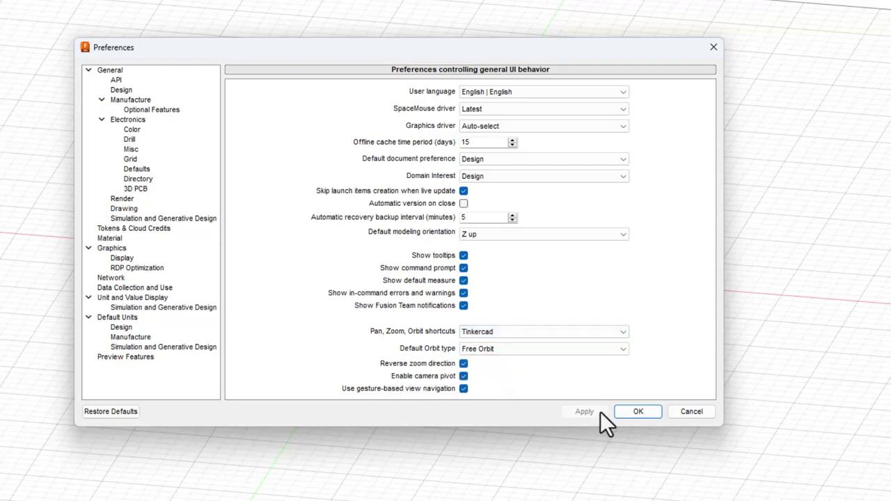
left_click(624, 411)
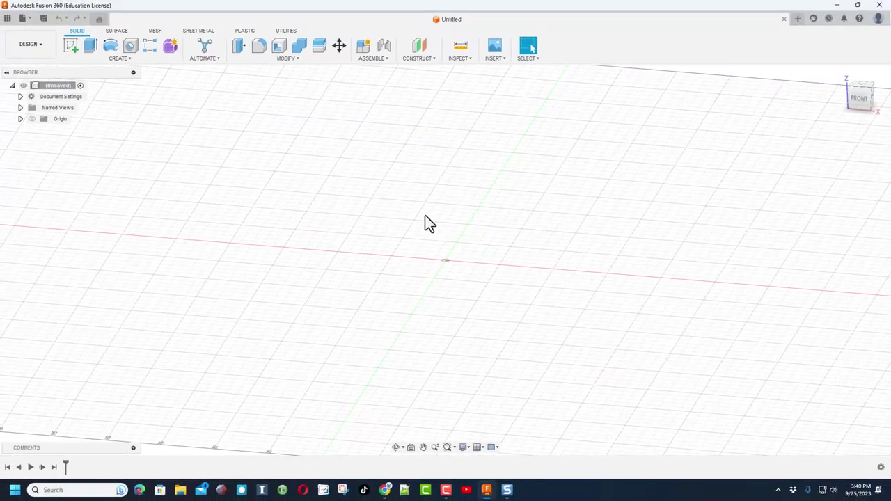
Start a new sketch on the horizontal XY ground plane.
middle_click_drag(429, 223, 441, 205, "shift")
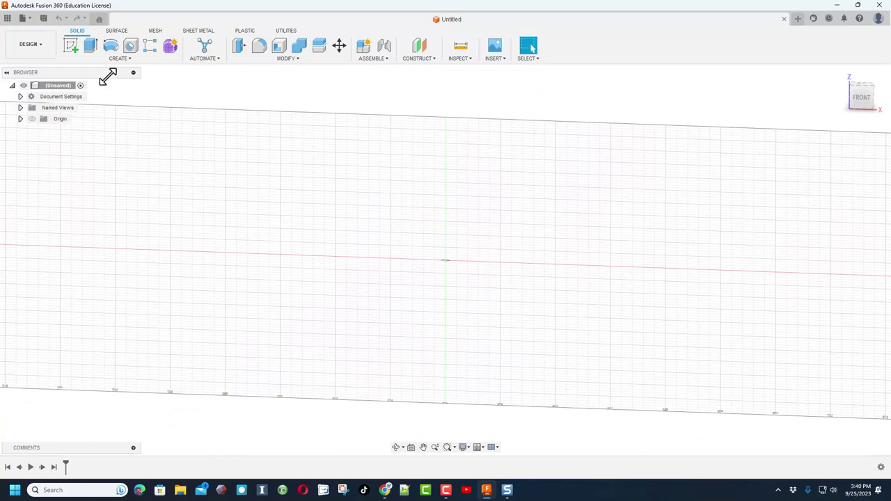
left_click(128, 60)
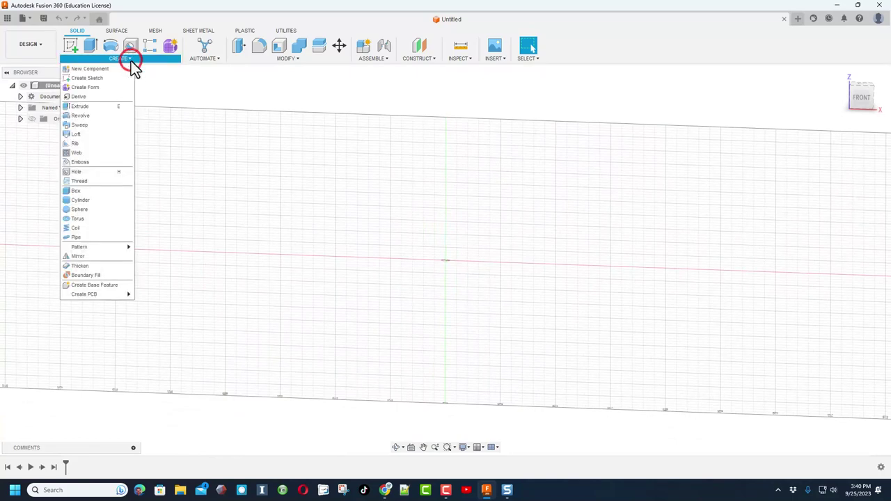
left_click(97, 81)
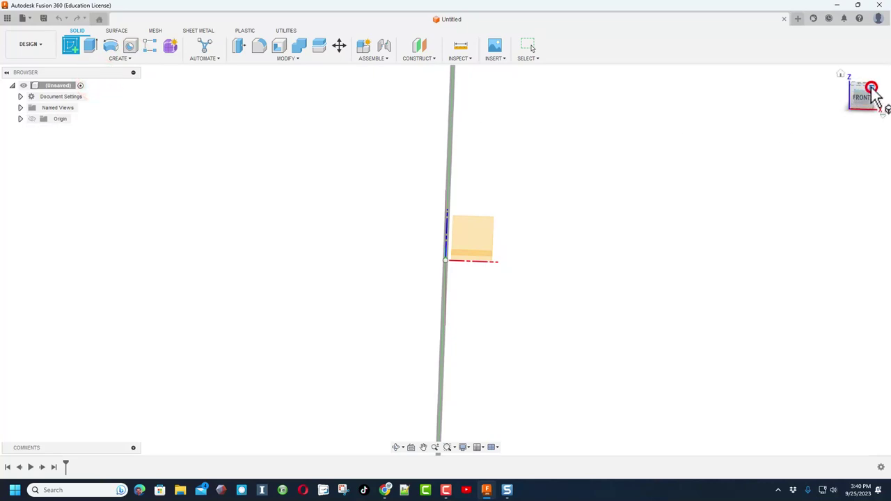
left_click(871, 88)
left_click(493, 263)
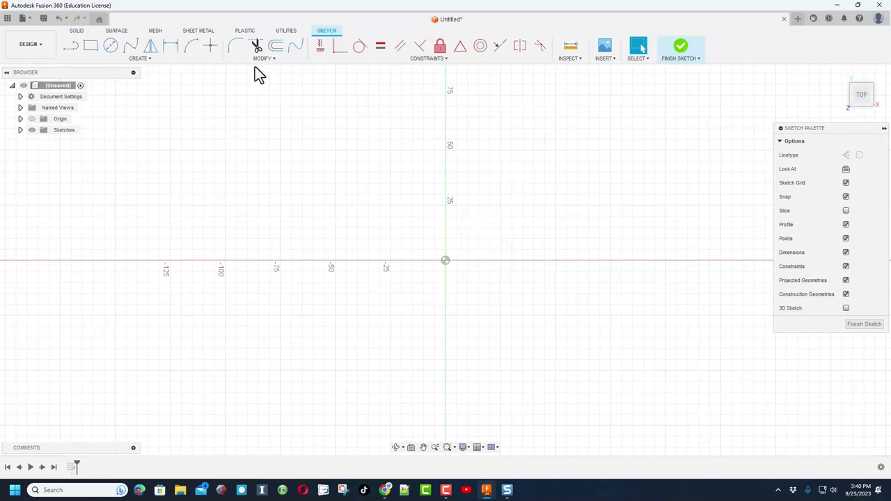
Draw a two-point rectangle beside the origin.
left_click(91, 49)
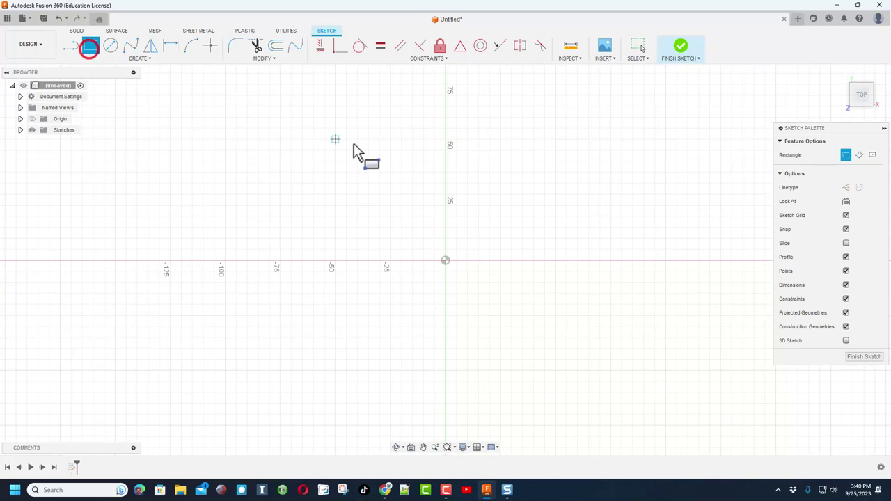
left_click(487, 237)
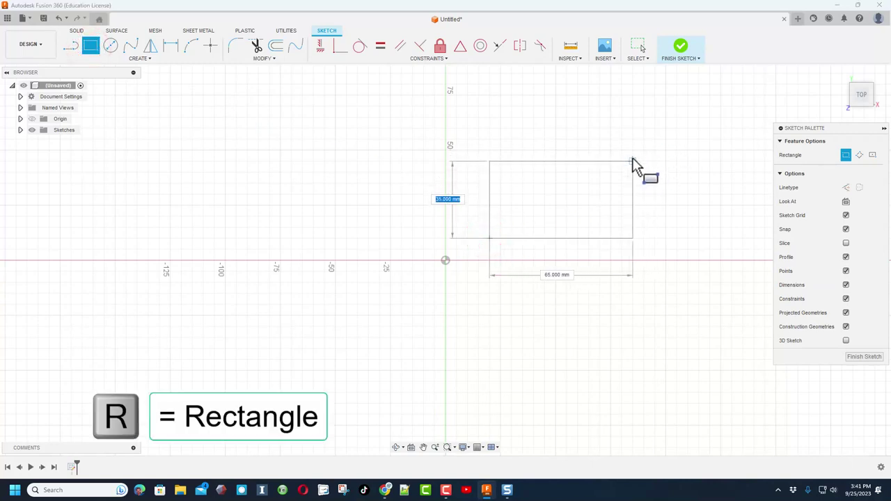
left_click(638, 157)
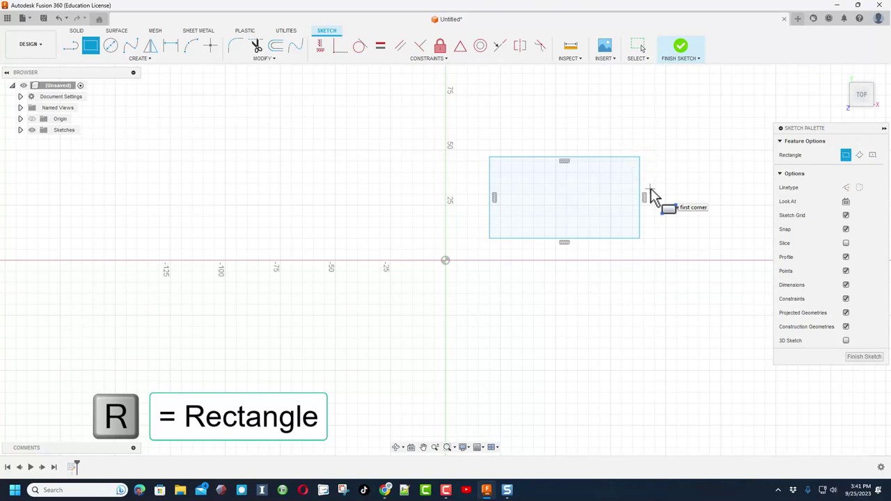
key("Escape")
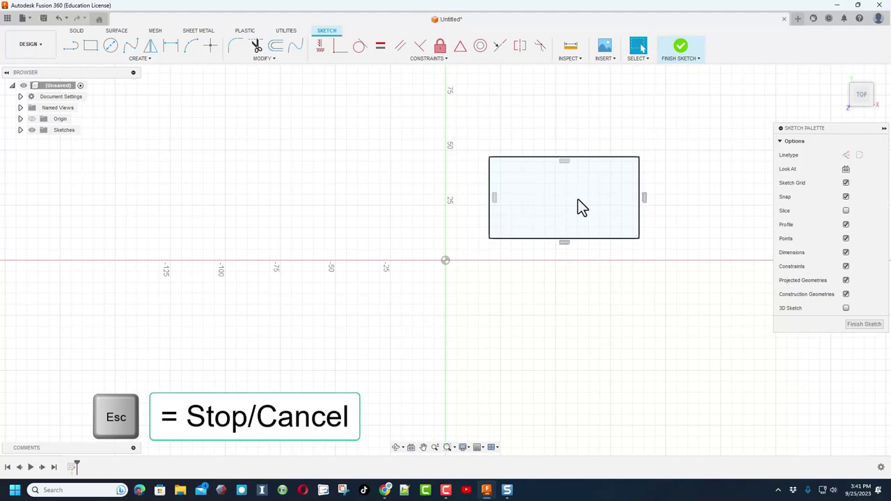
key("d")
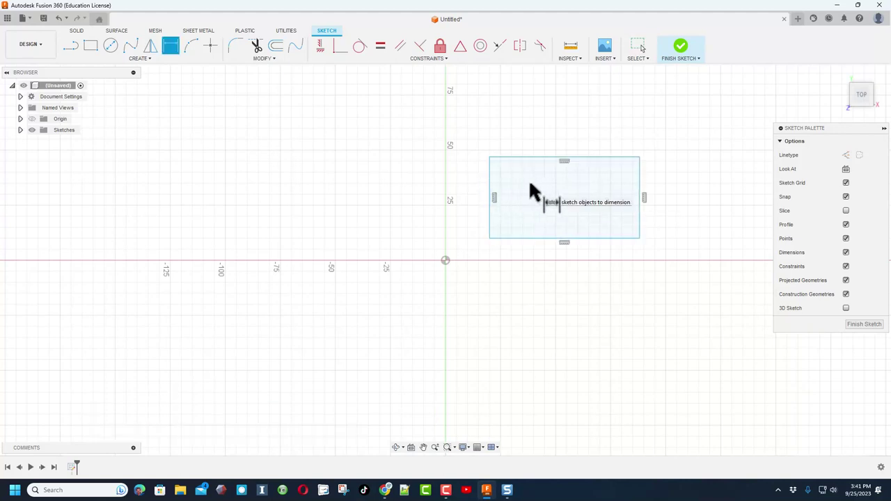
Dimension the rectangle's left edge to 21 mm and its top edge to 57 mm.
left_click(490, 190)
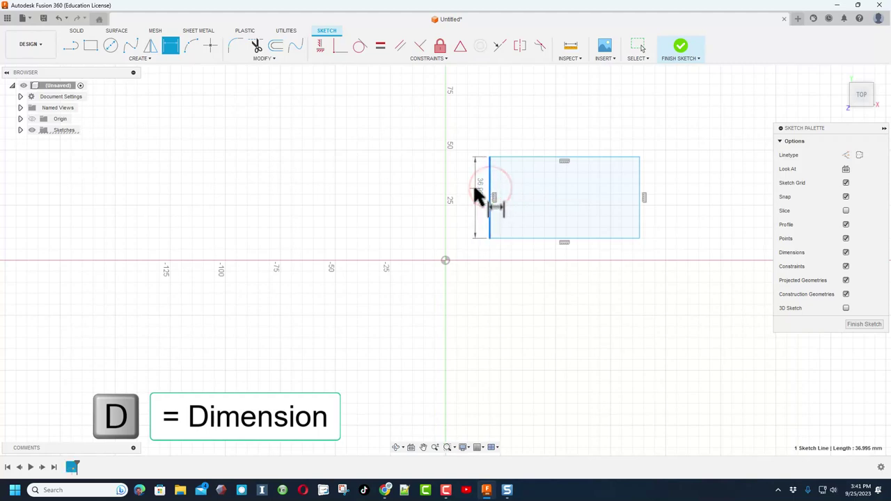
left_click(470, 190)
type("21")
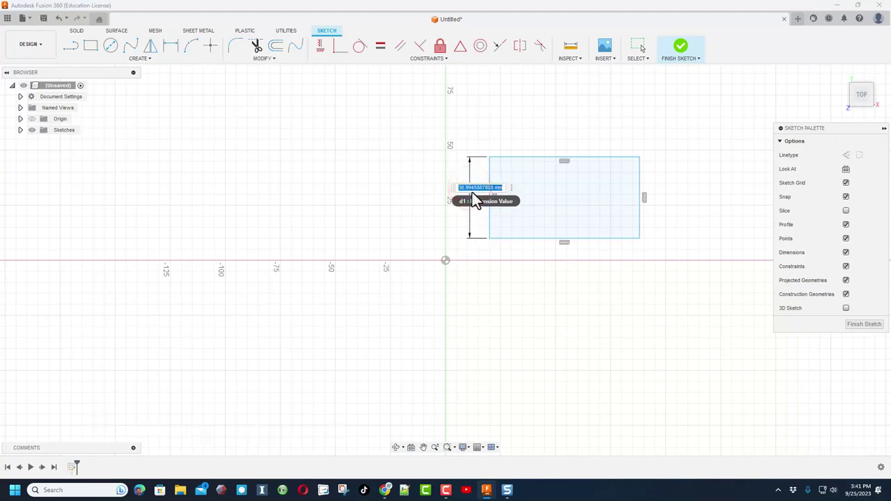
key("Return")
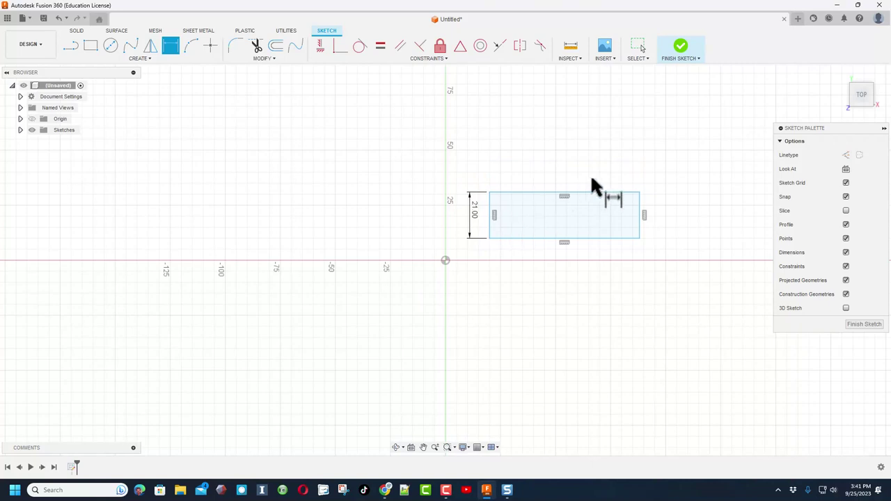
left_click(612, 192)
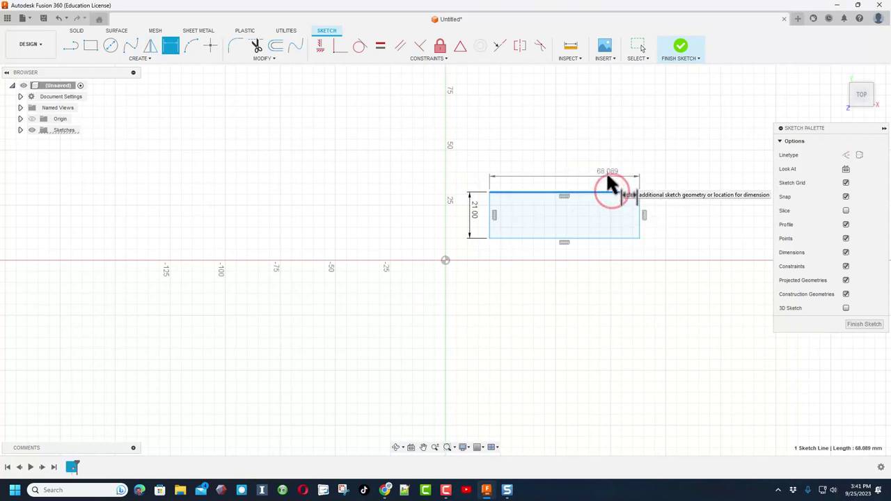
left_click(607, 176)
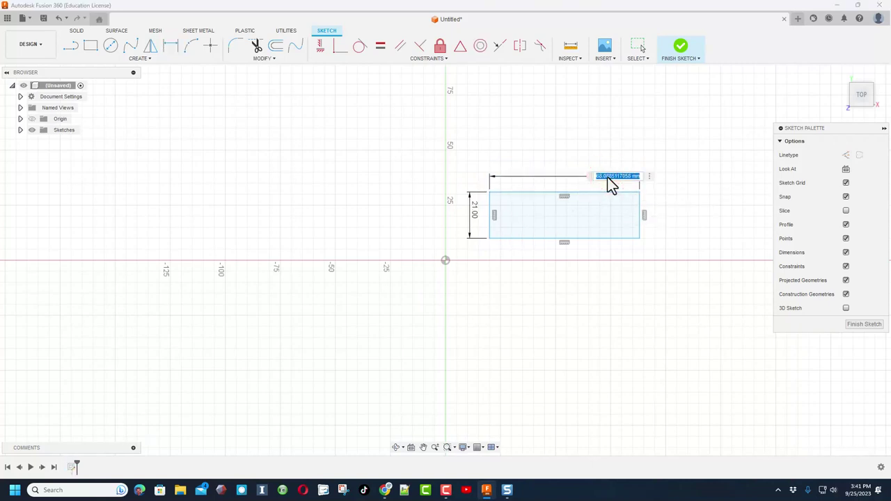
type("57")
key("Return")
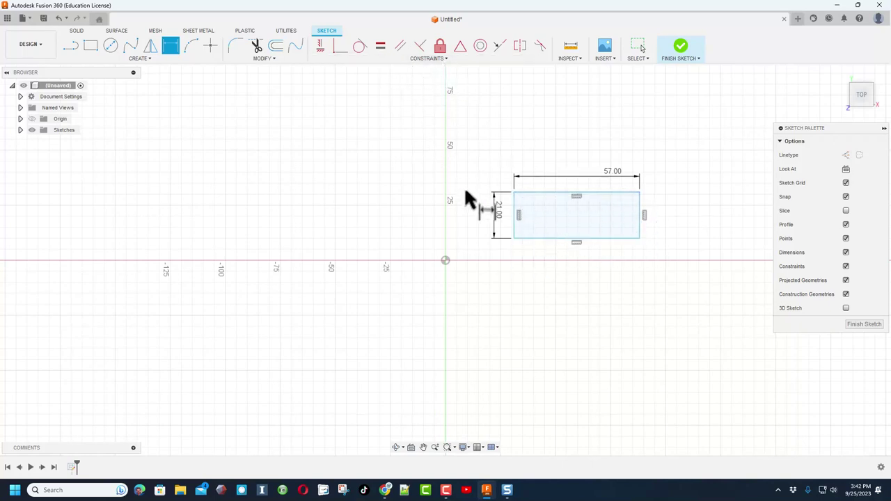
Pin the rectangle's lower-left corner to the origin with a Coincident constraint.
left_click(337, 51)
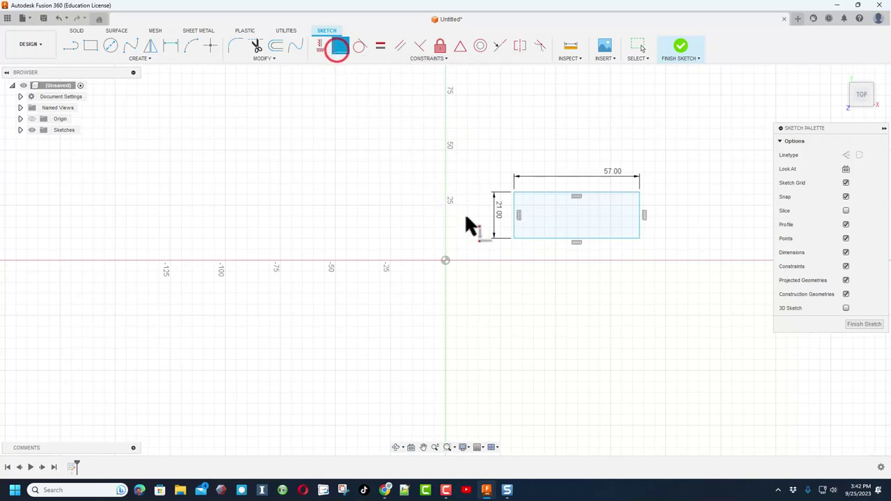
left_click(514, 238)
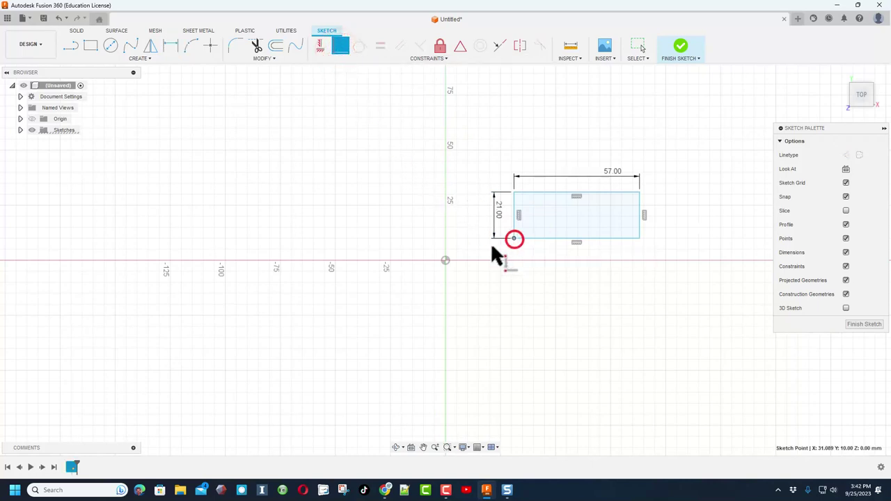
left_click(445, 261)
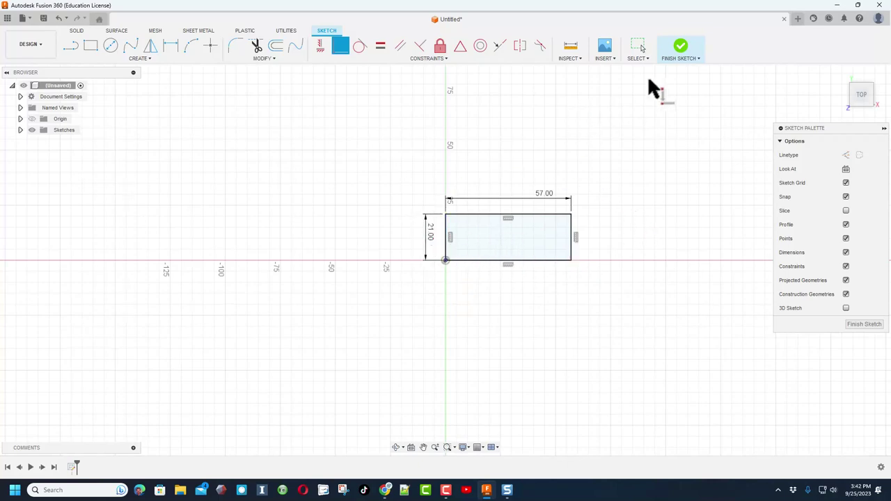
Finish the sketch and extrude the rectangle profile into a thin 3 mm solid plate.
left_click(681, 46)
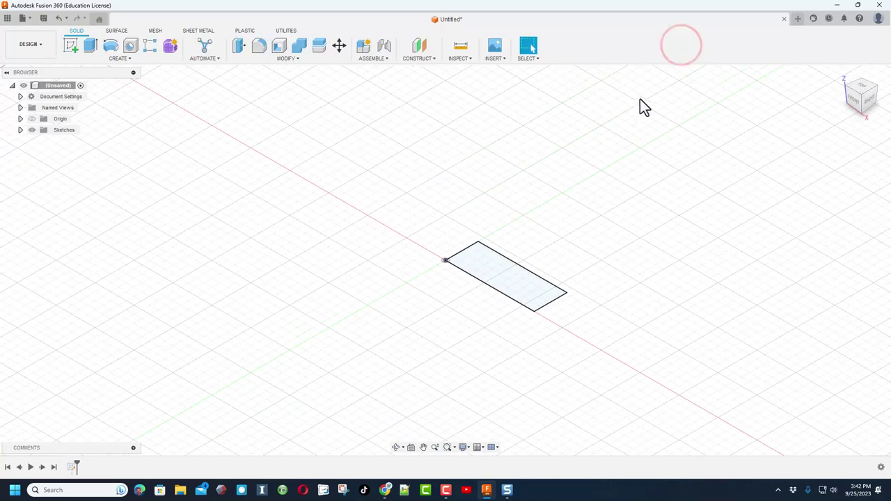
key("e")
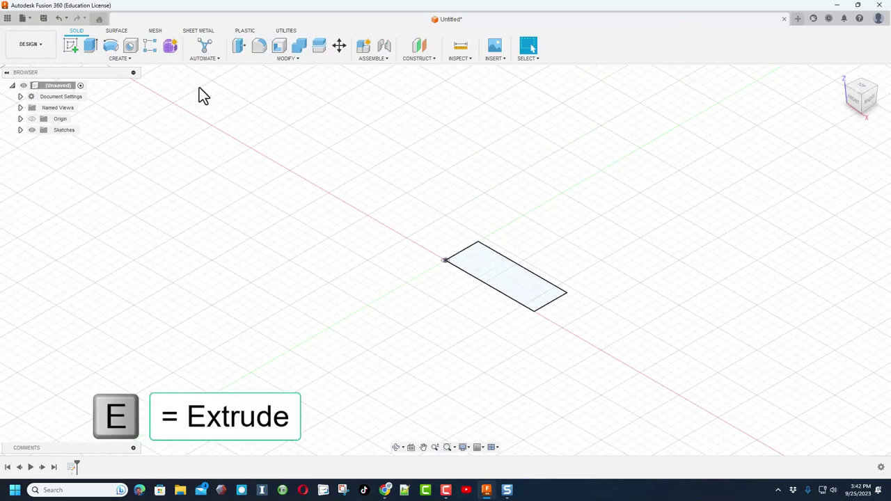
left_click(121, 60)
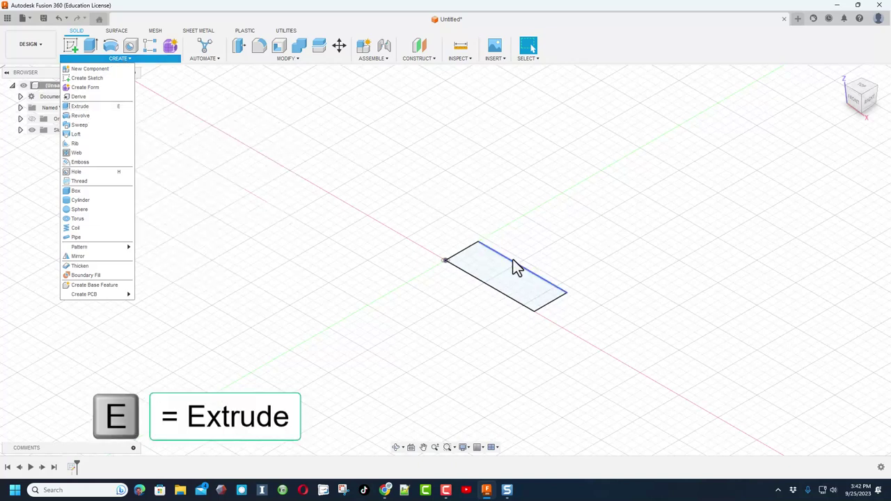
key("e")
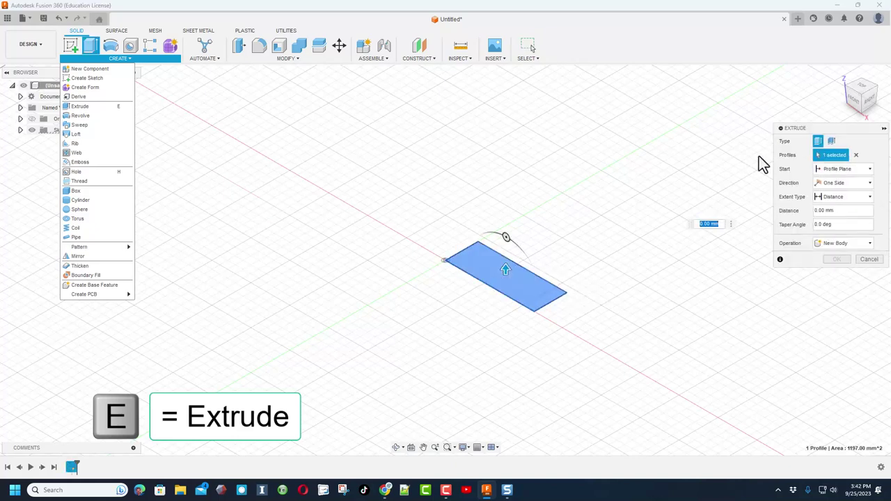
left_click(509, 280)
left_click(508, 280)
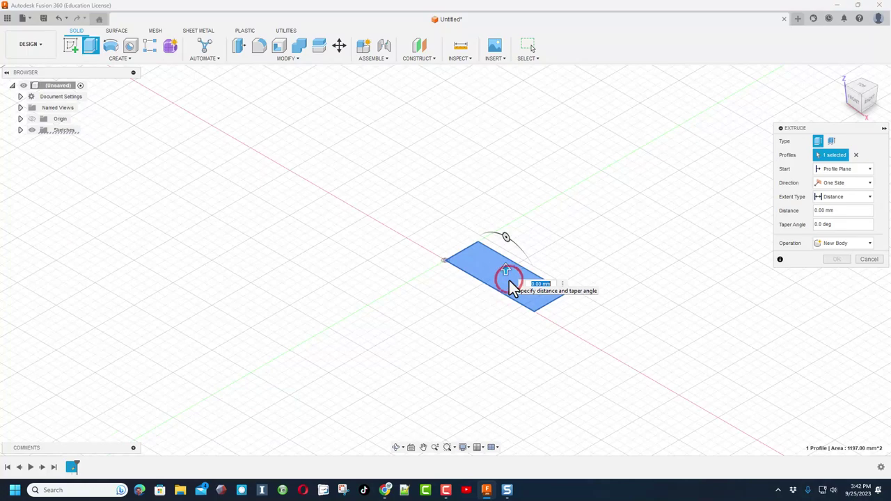
key("Return")
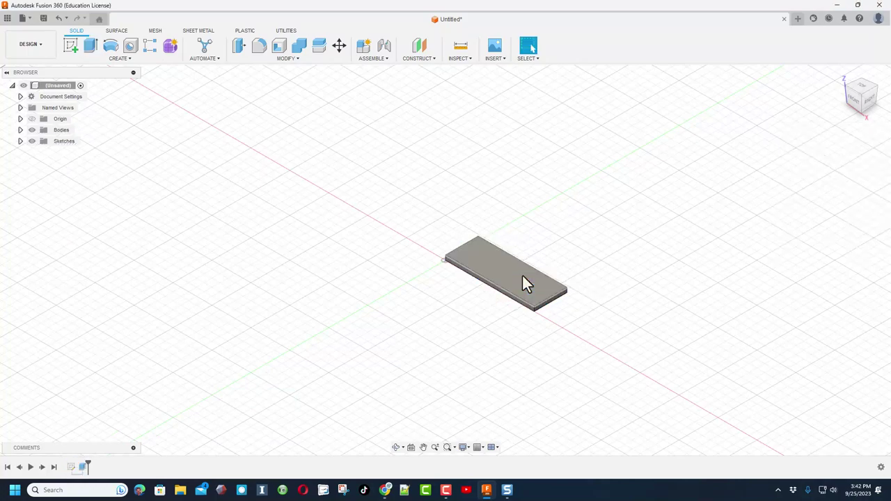
scroll(487, 226, "up", 3)
middle_click_drag(555, 224, 578, 226, "shift")
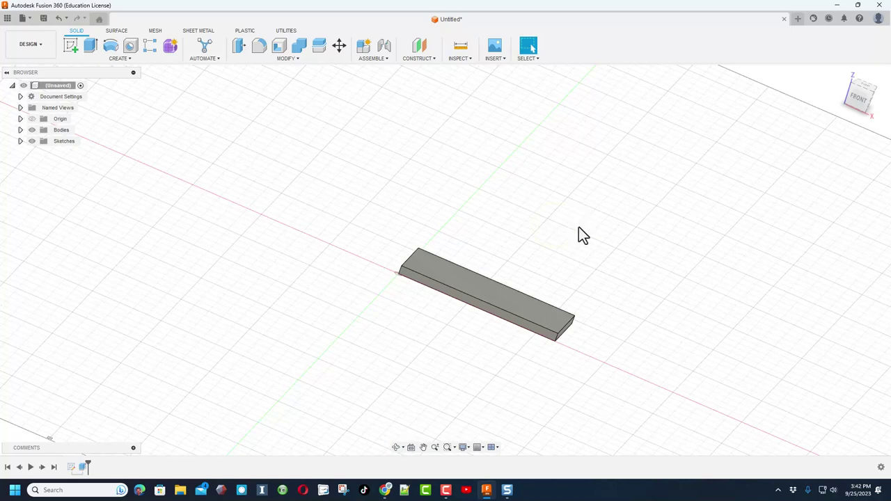
middle_click_drag(413, 179, 439, 287, "shift")
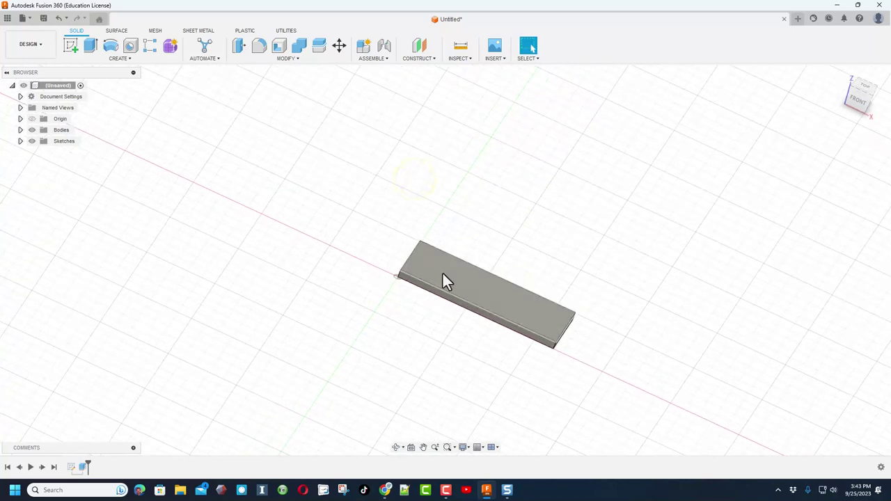
Start a new sketch on the plate's top face.
left_click(119, 60)
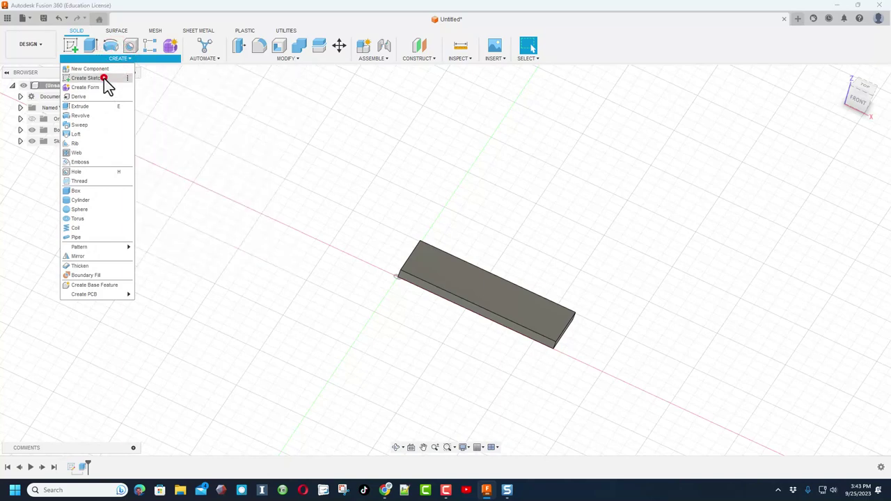
left_click(104, 79)
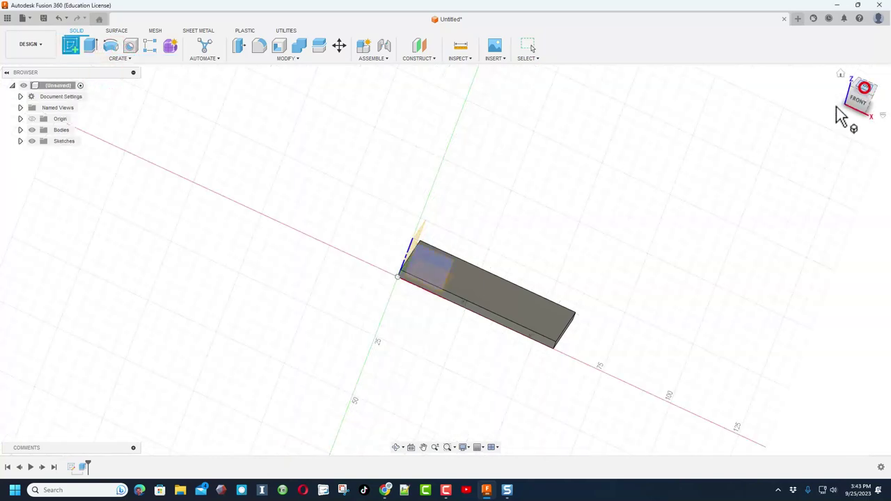
left_click(493, 294)
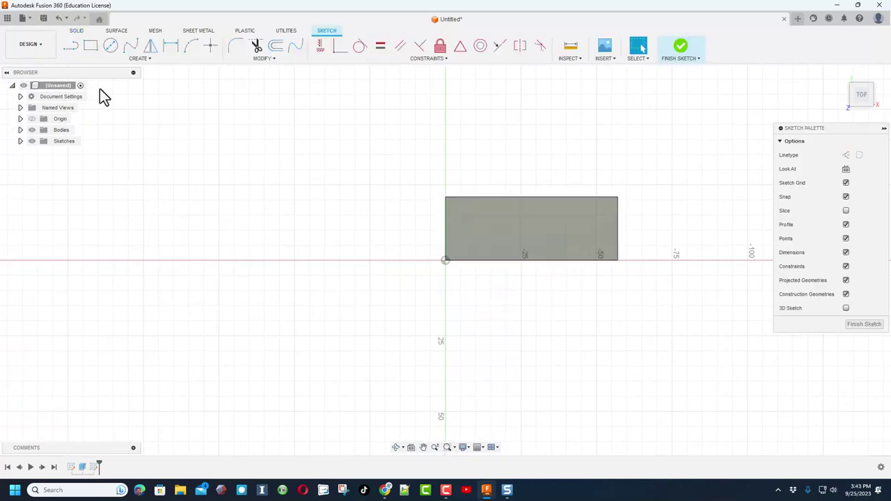
Draw a centre-diameter circle near the plate's left end and shrink it.
left_click(146, 57)
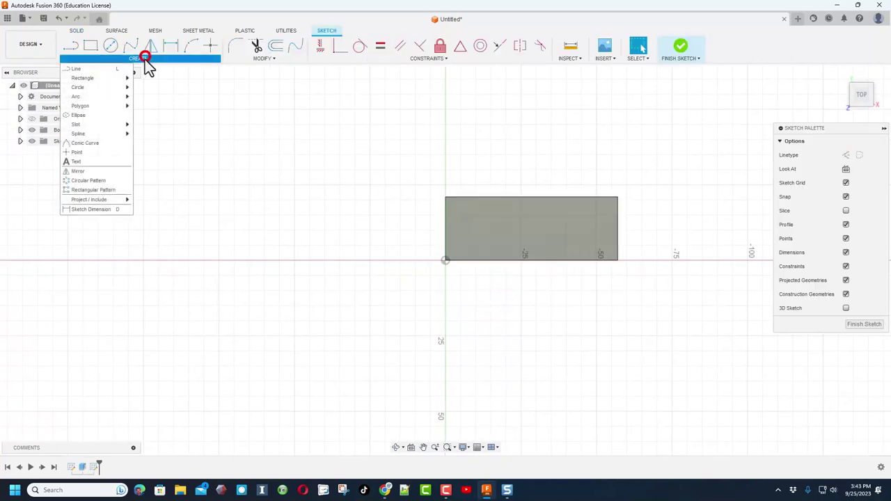
left_click(89, 89)
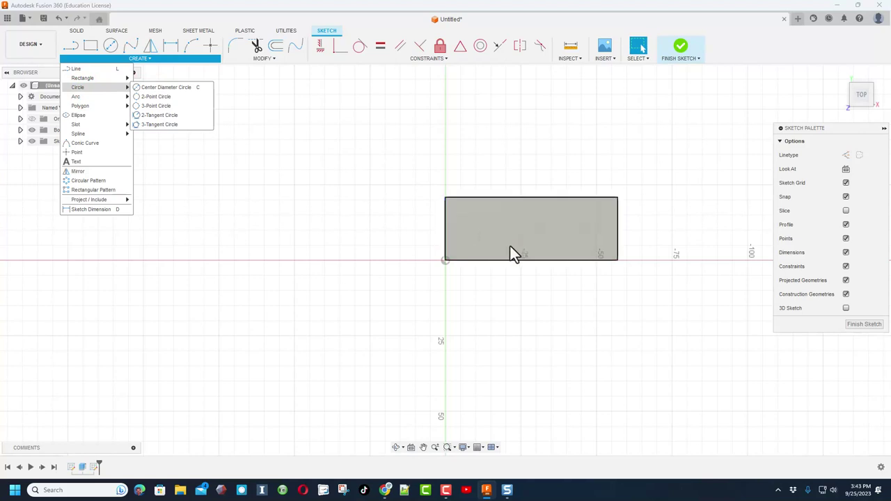
key("c")
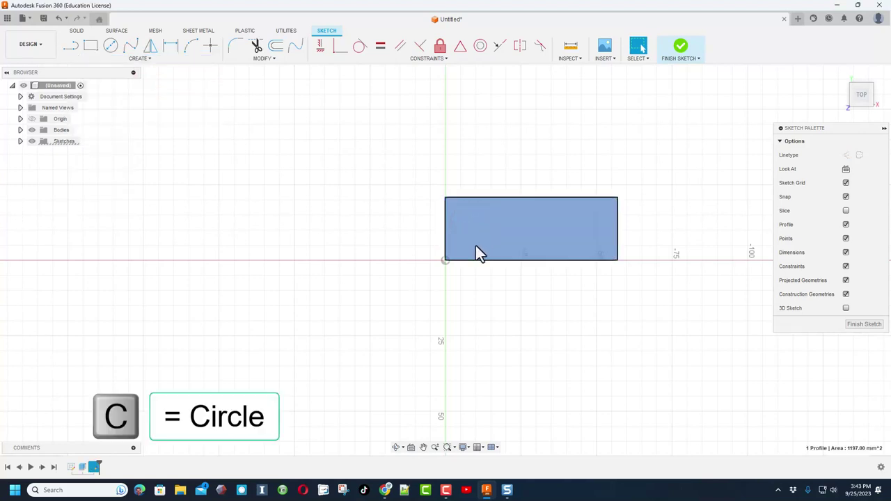
key("c")
left_click(474, 229)
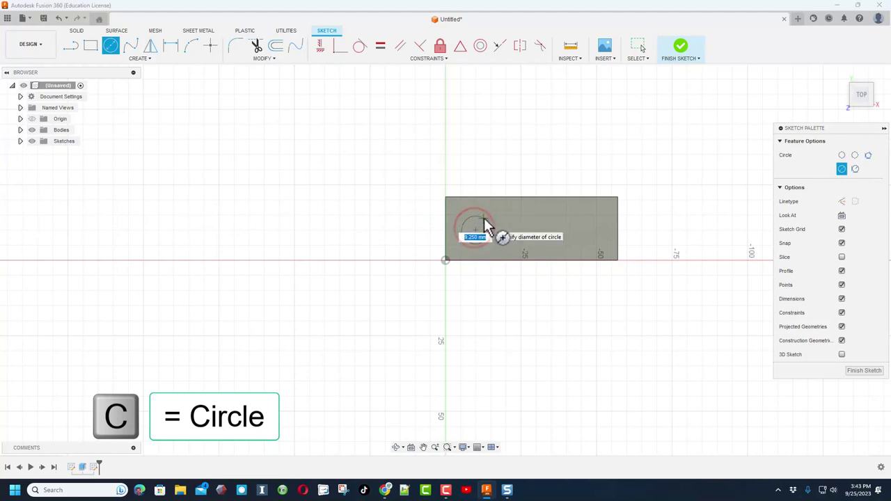
left_click(485, 231)
key("Escape")
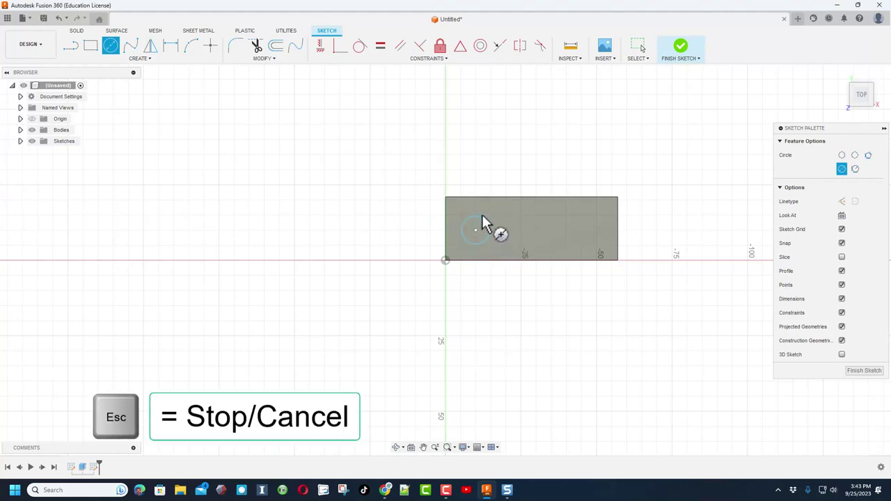
scroll(485, 233, "up", 3)
key("Escape")
left_click(484, 258)
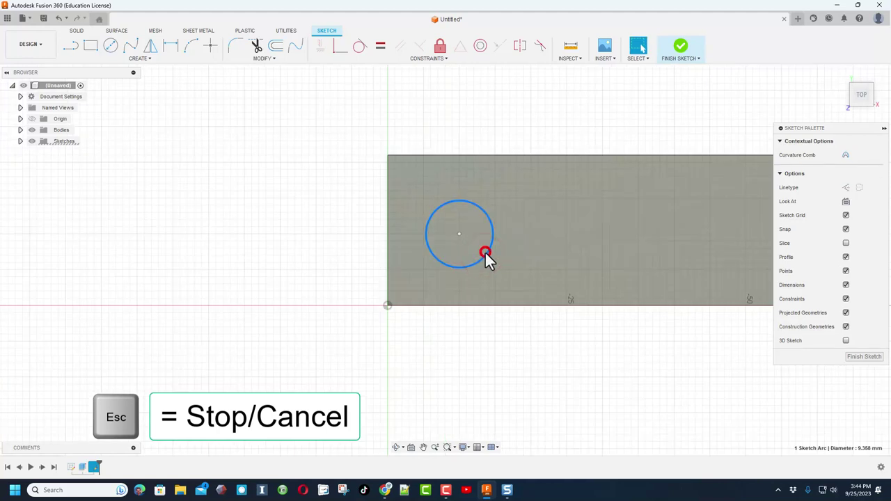
left_click_drag(484, 252, 439, 227)
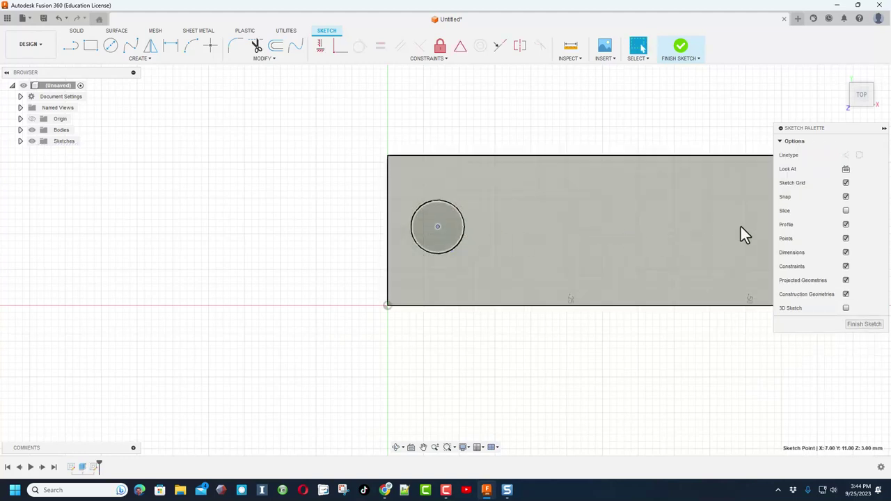
Draw four more circles in a row along the plate toward its right end.
key("c")
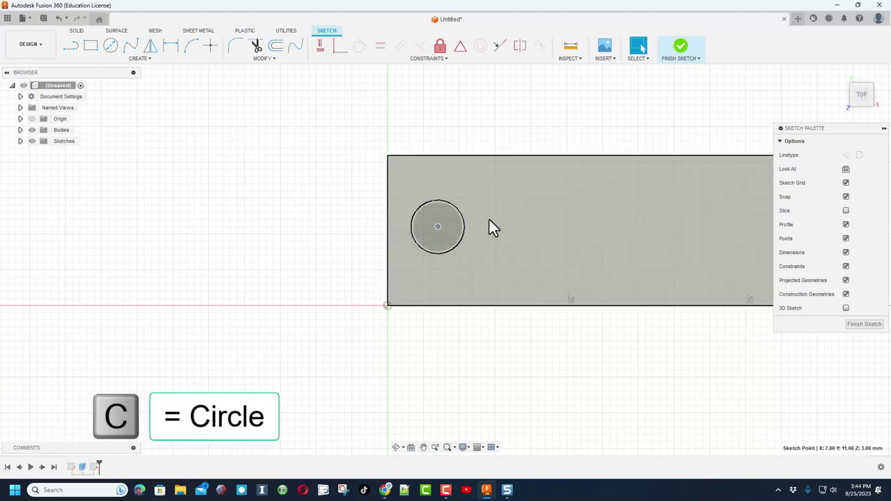
key("c")
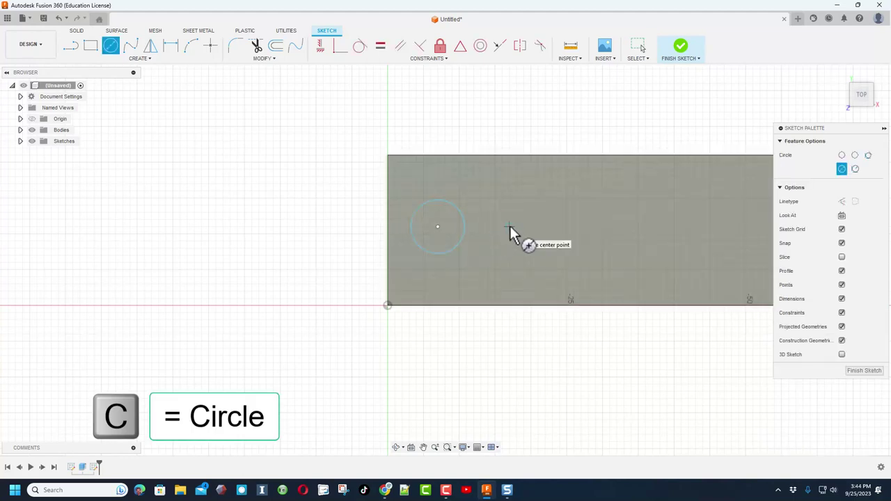
left_click(508, 225)
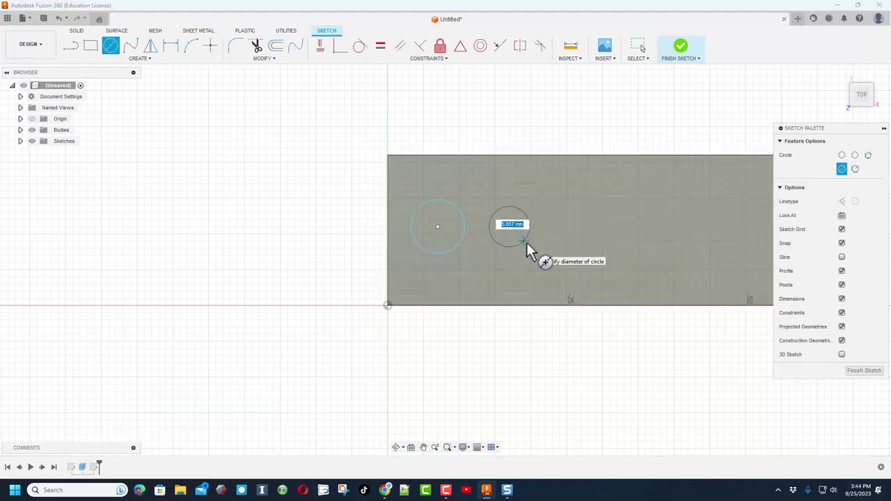
left_click(528, 242)
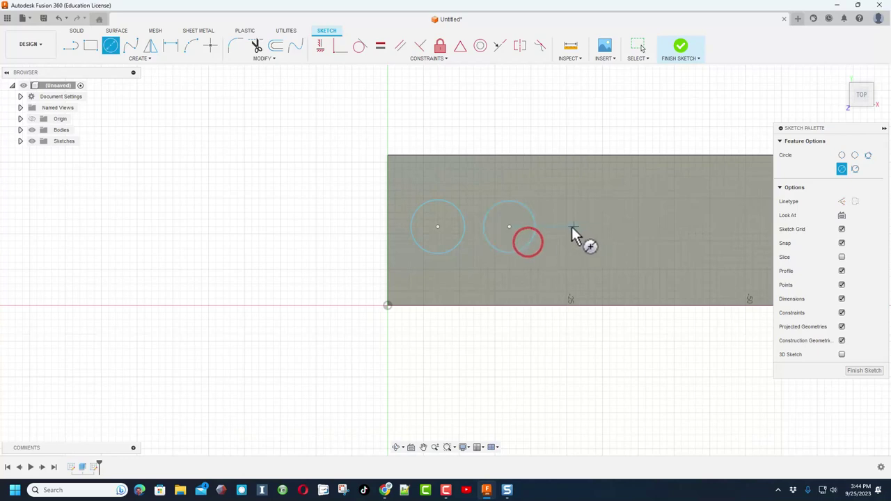
left_click(574, 226)
left_click(588, 239)
left_click(636, 228)
left_click(656, 240)
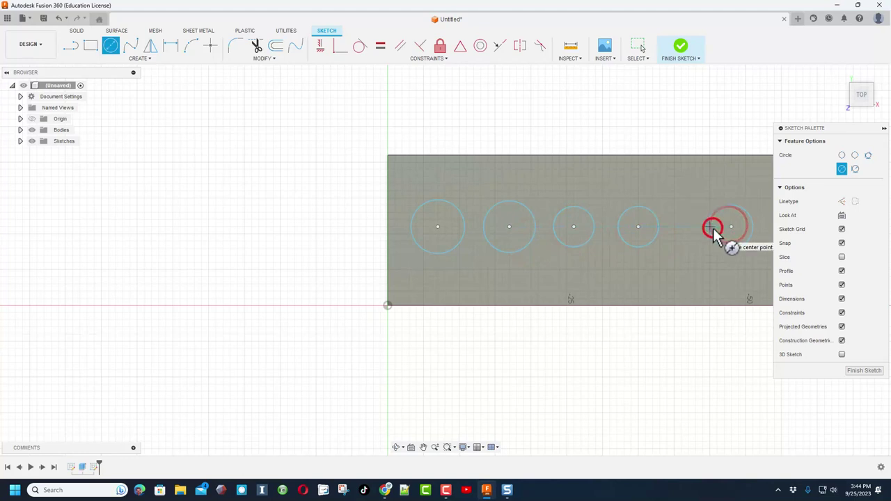
left_click(713, 227)
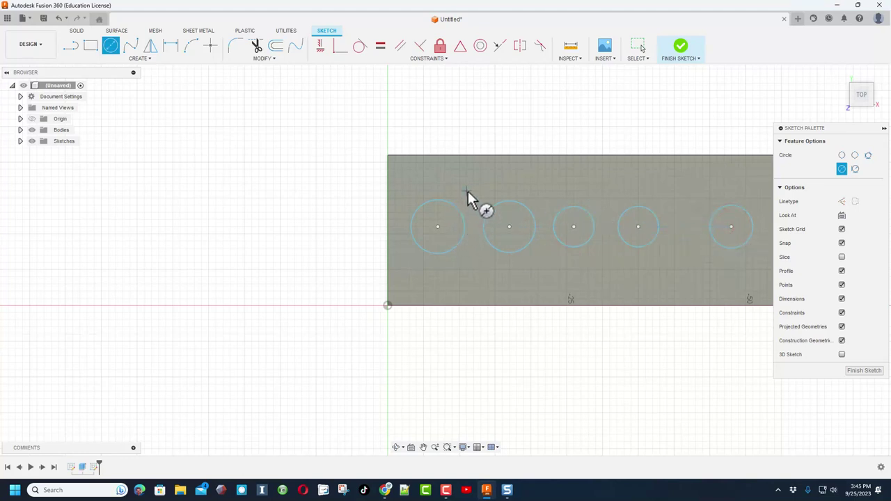
Dimension the first circle to an 8 mm diameter.
key("d")
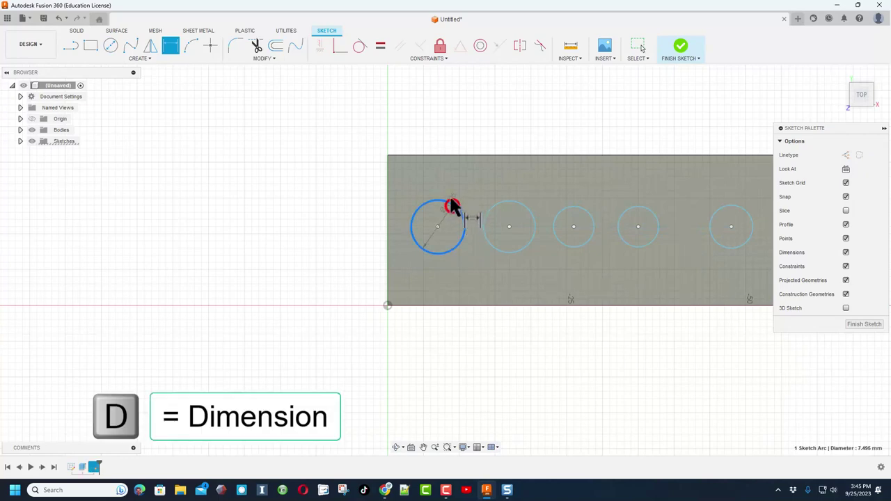
left_click(453, 205)
left_click(458, 141)
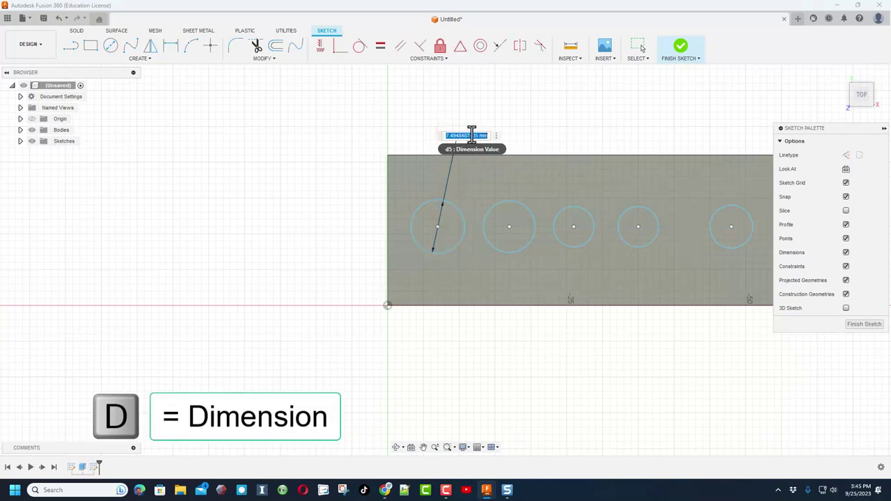
type("8")
key("Return")
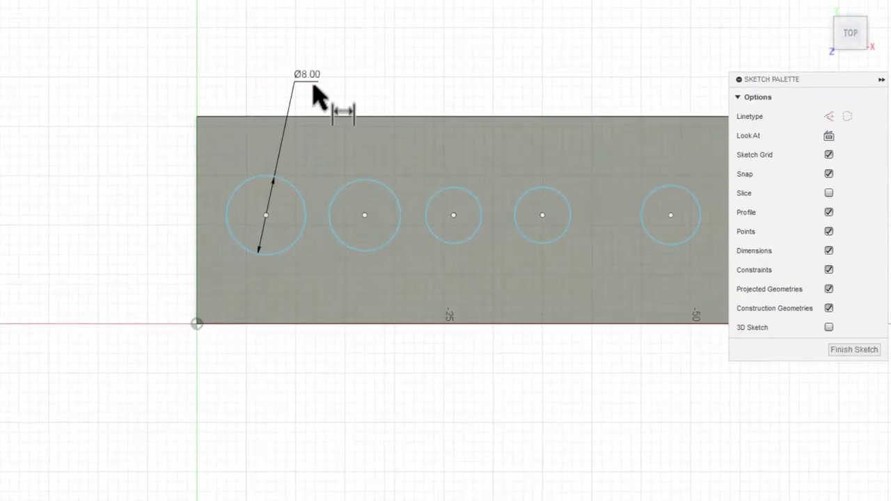
Set the second and third diameters as formulas: Ø8.00−1.5 = 6.50 and Ø6.50−0.15 = 6.35 mm.
left_click(362, 181)
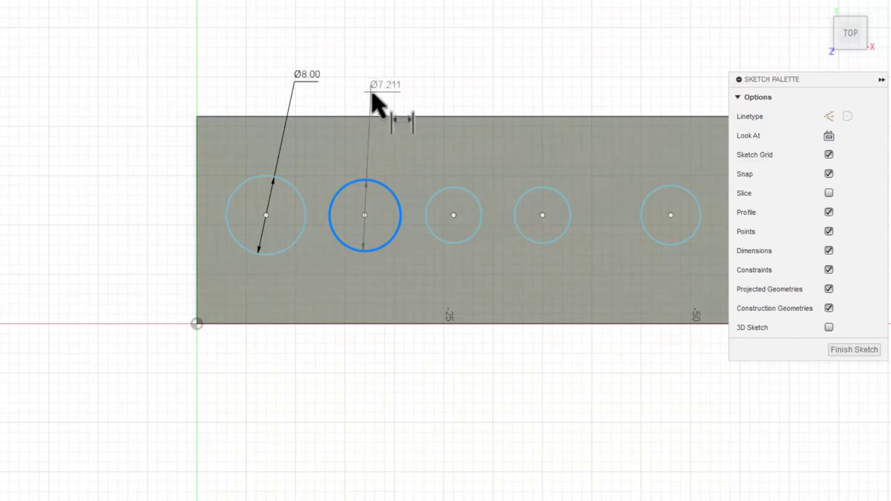
left_click(365, 95)
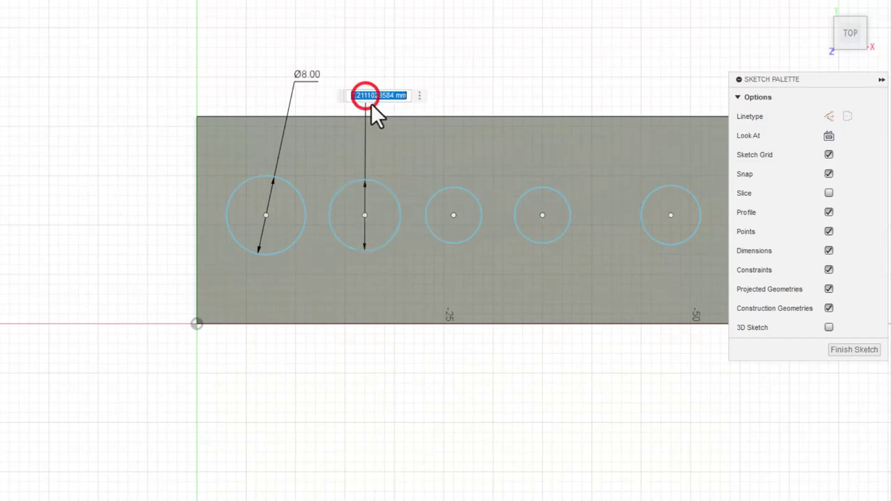
left_click(303, 76)
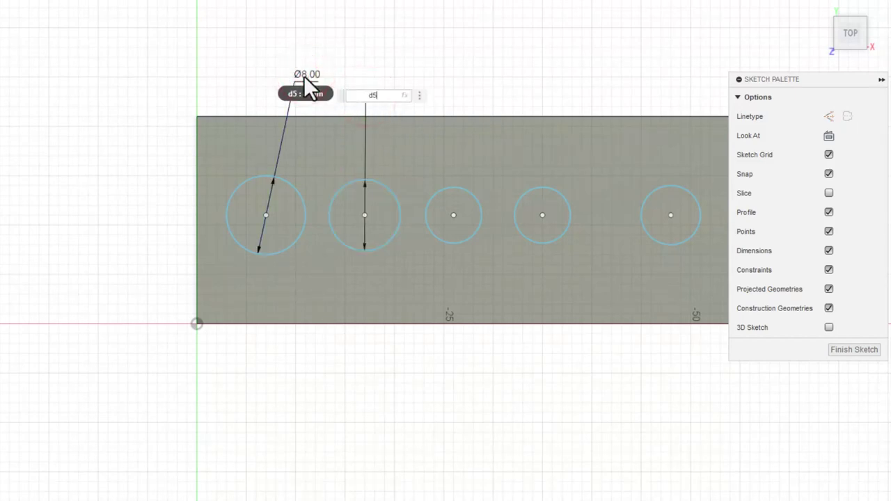
type("-1.5")
key("Return")
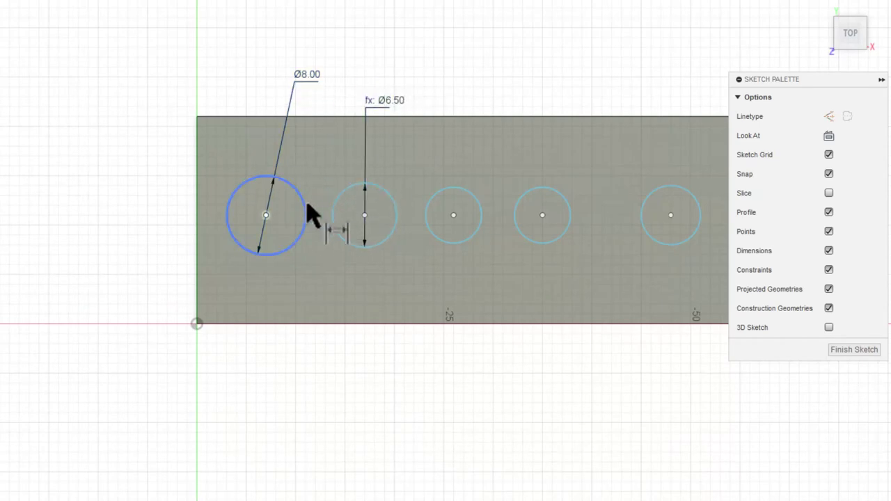
left_click(456, 187)
left_click(465, 102)
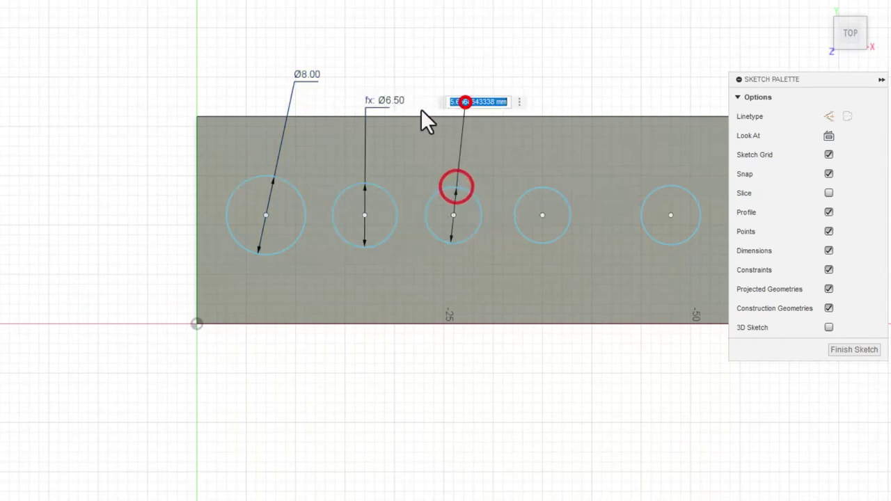
left_click(378, 100)
type("-0.15")
key("Return")
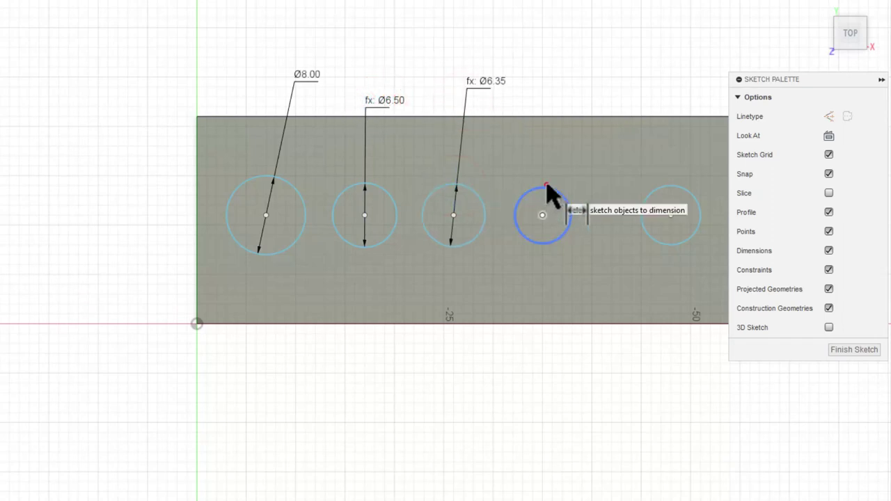
Set the fourth and fifth diameters as formulas: Ø6.35−1.5 = 4.85 and Ø4.85−1.5 = 3.35 mm.
left_click(544, 187)
left_click(550, 99)
left_click(484, 82)
type("-1.5")
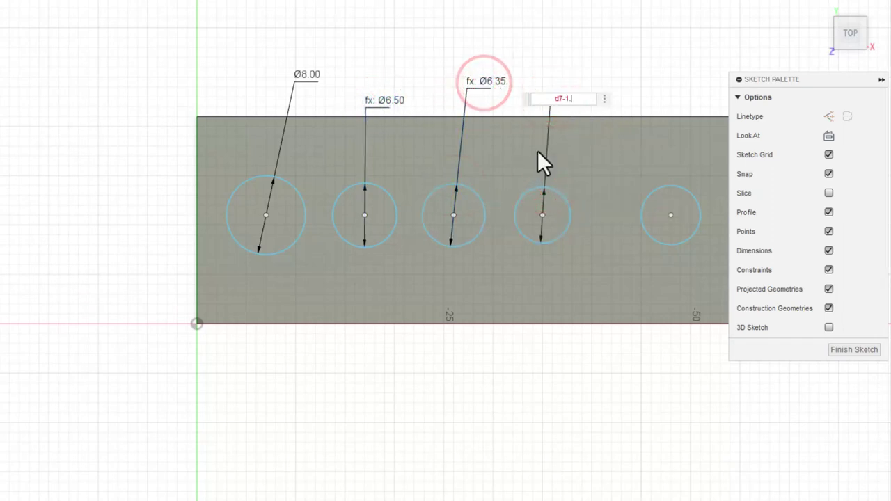
key("Return")
left_click(660, 189)
left_click(664, 96)
left_click(568, 108)
type("-1.5")
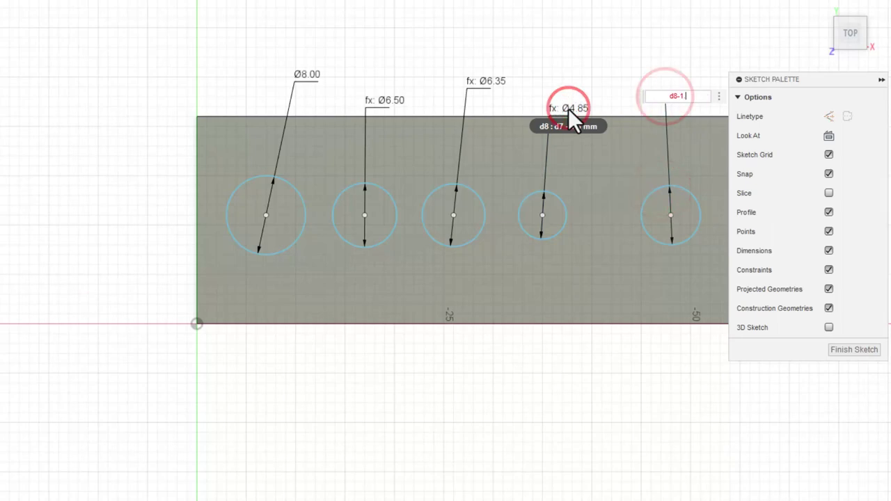
key("Return")
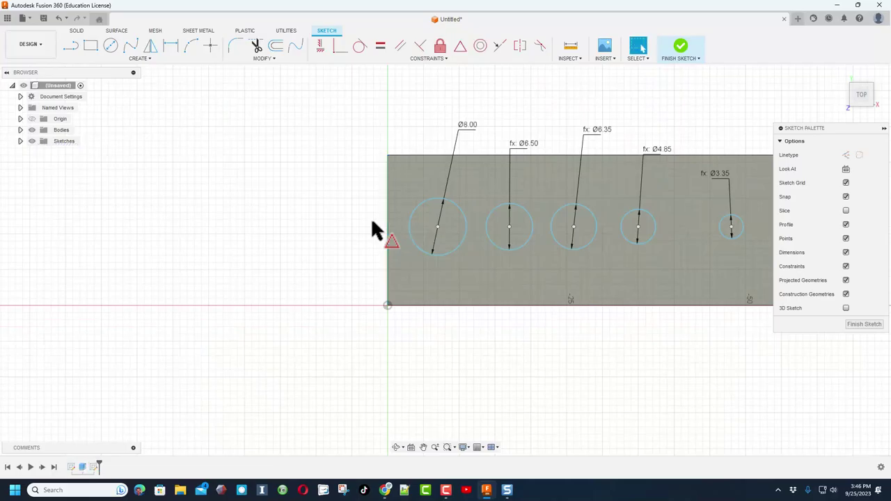
key("Escape")
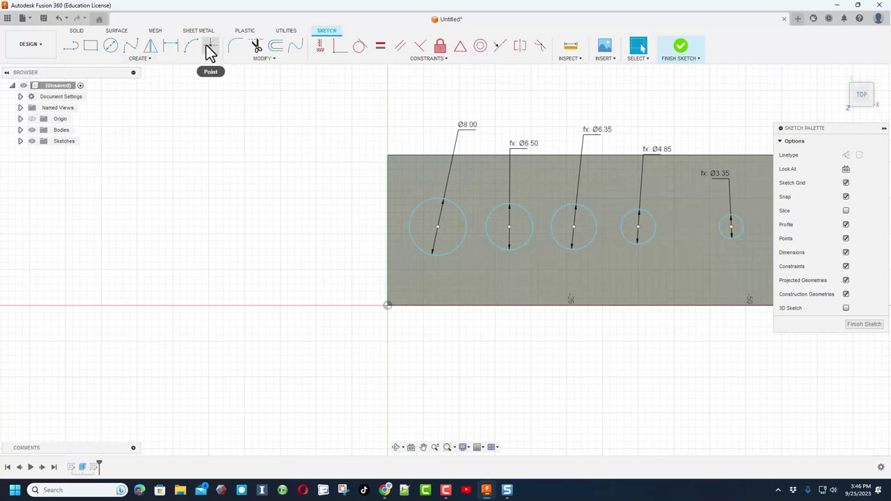
left_click(142, 60)
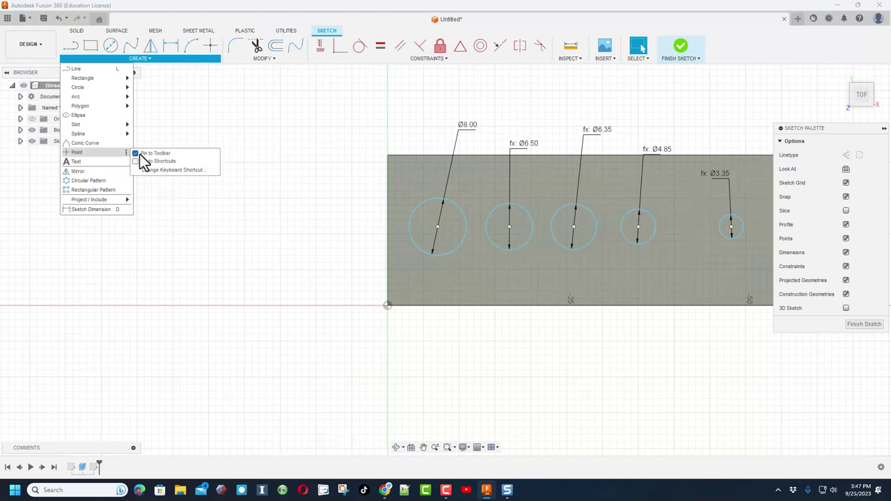
mouse_move(216, 54)
left_click(211, 48)
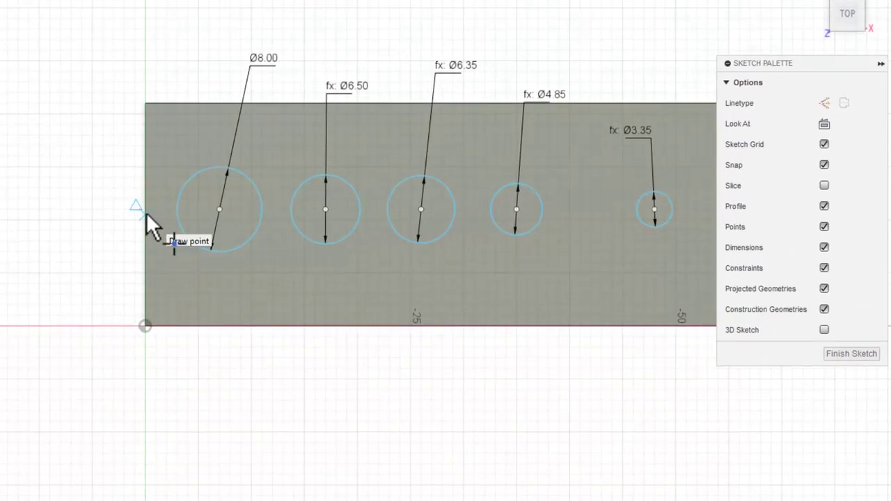
key("l")
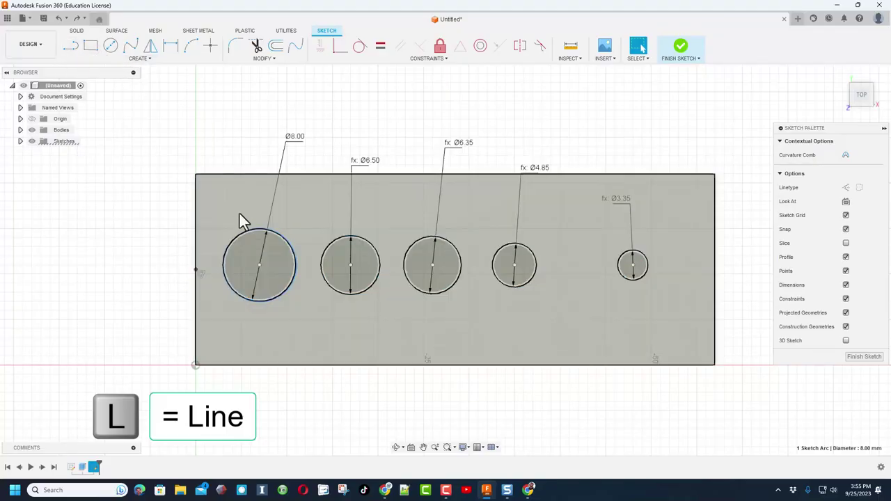
key("l")
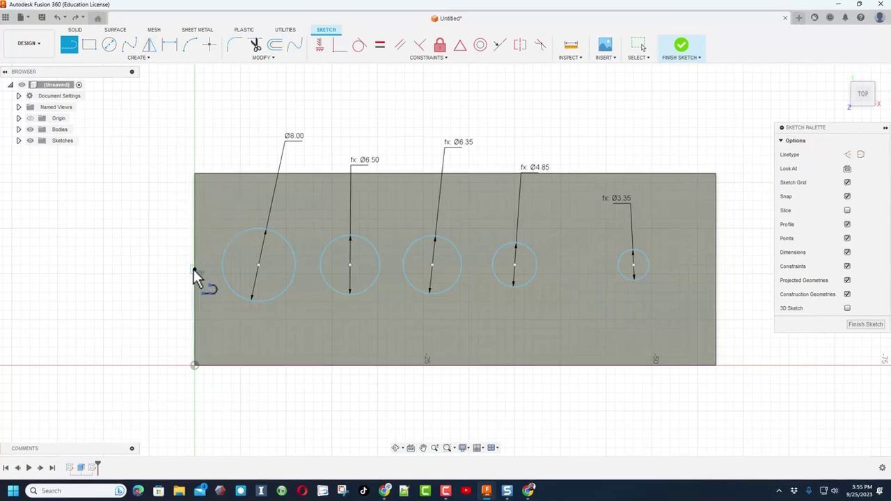
Draw a line across the plate from left to right edge and make it construction.
left_click(196, 264)
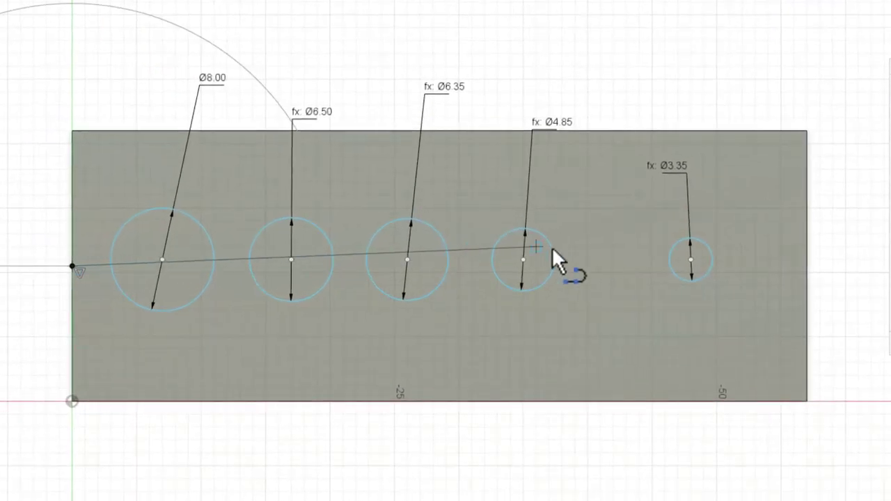
left_click(804, 266)
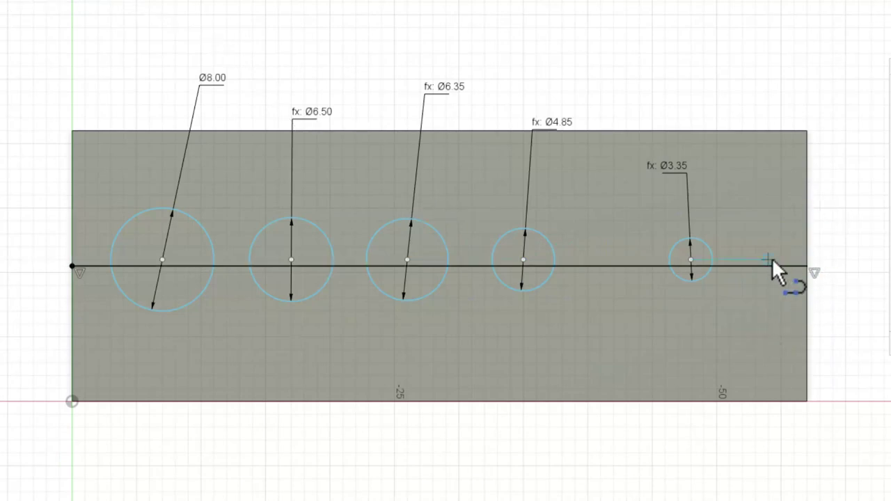
left_click(698, 0)
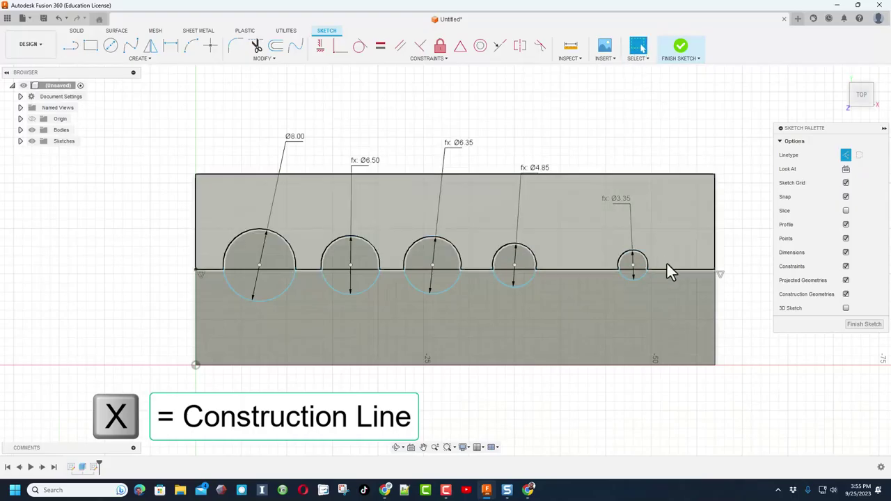
left_click(748, 266)
key("x")
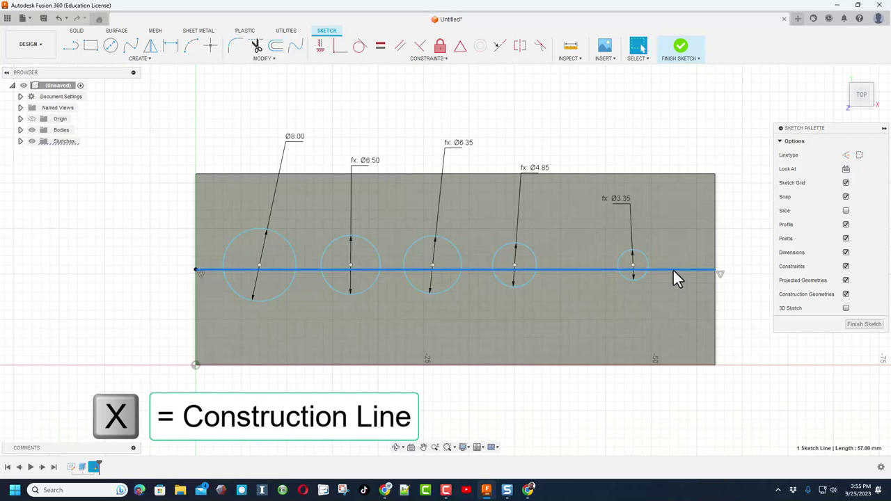
key("x")
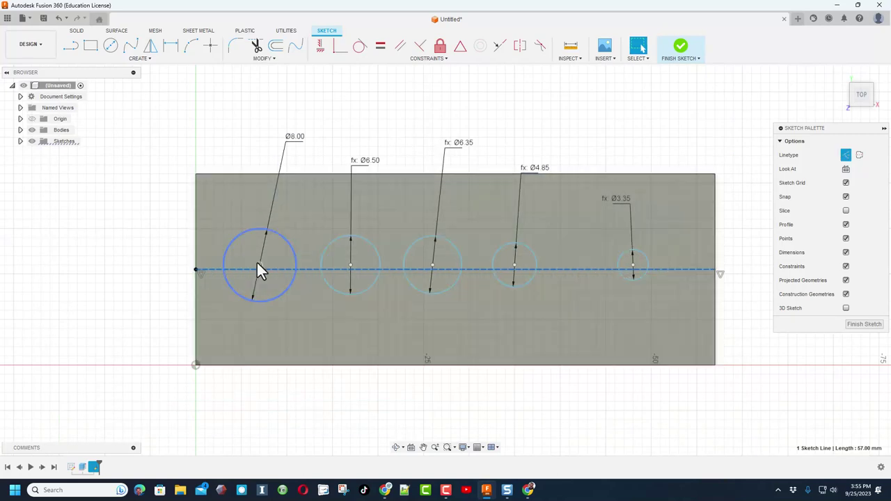
scroll(256, 262, "up", 1)
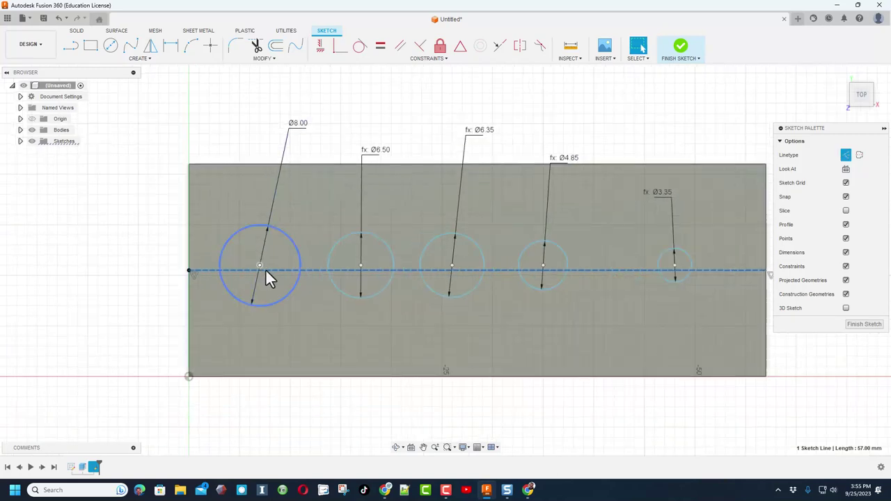
Make all five circle centres coincident with the construction line.
left_click(338, 50)
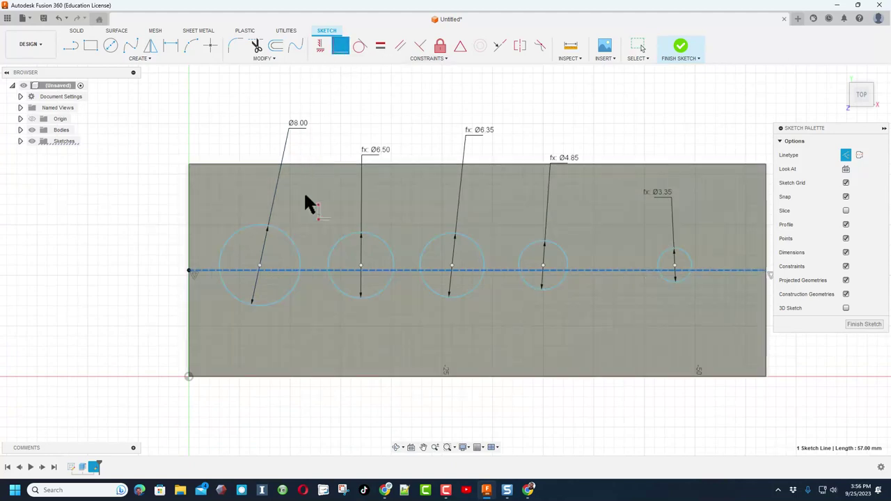
left_click(258, 263)
left_click(272, 270)
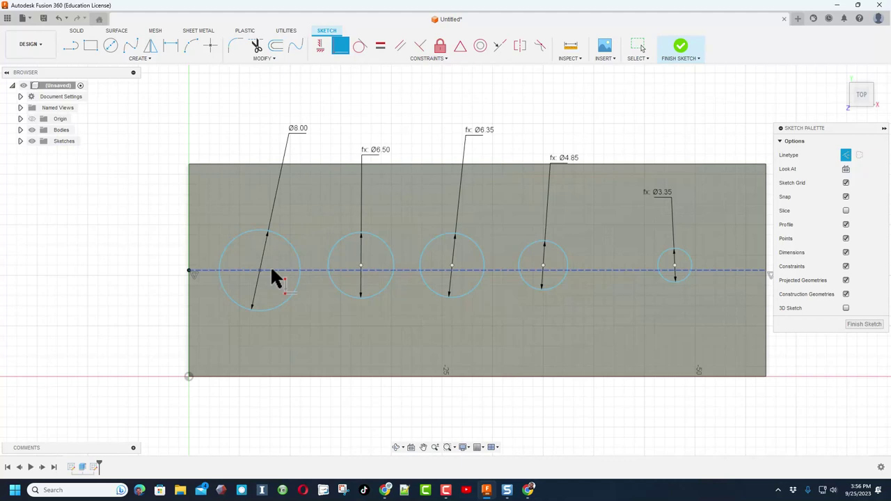
left_click(361, 265)
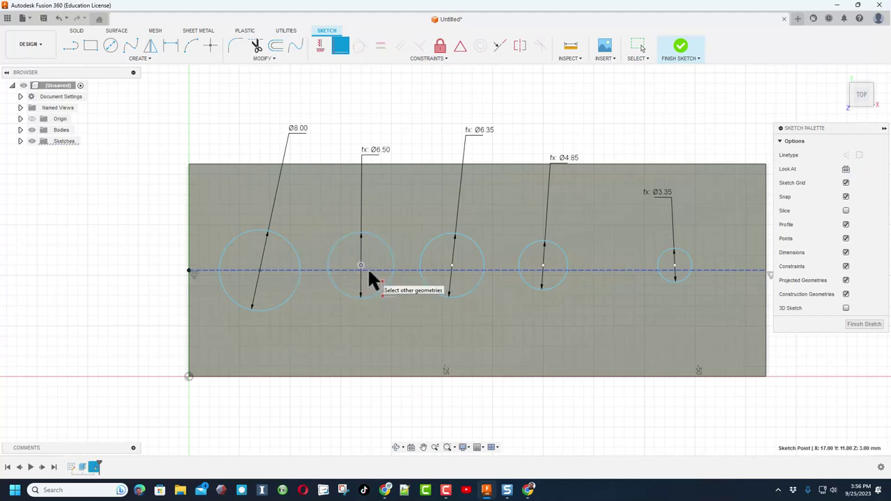
left_click(369, 271)
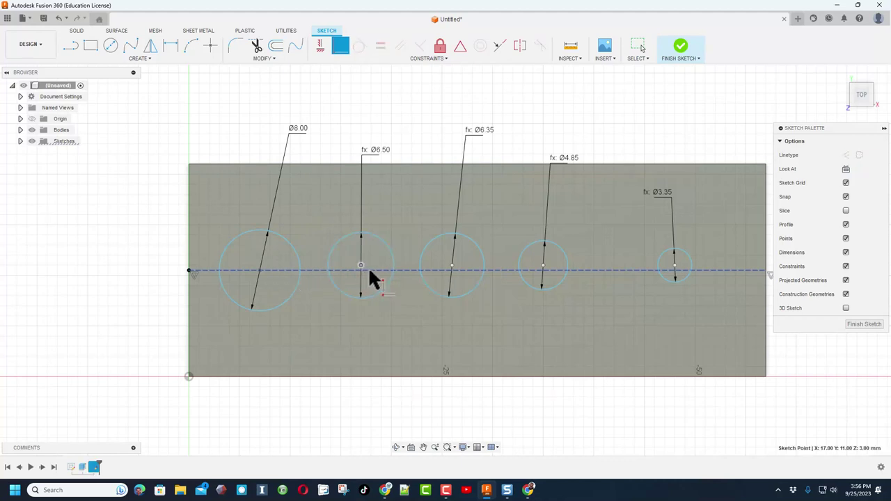
left_click(456, 270)
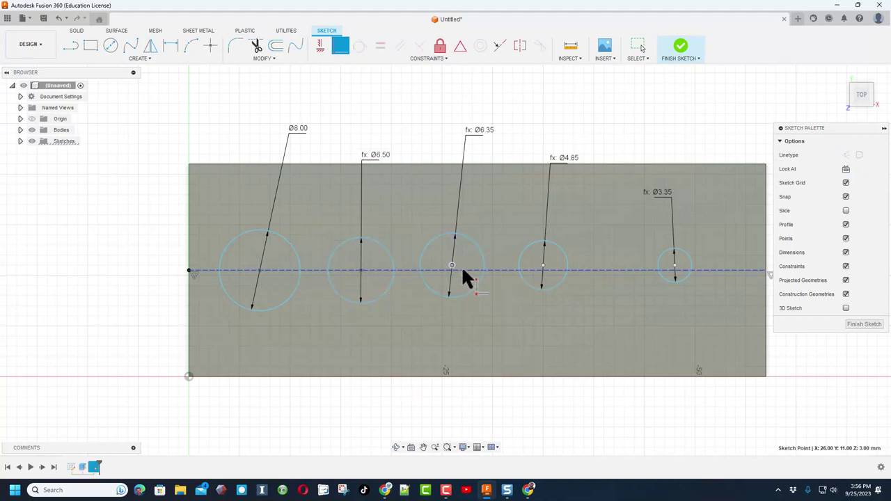
left_click(542, 267)
left_click(549, 270)
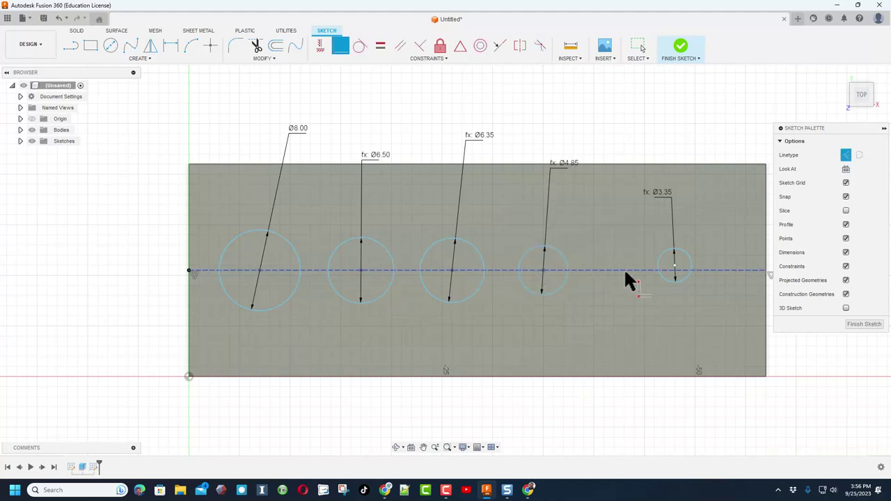
left_click(674, 266)
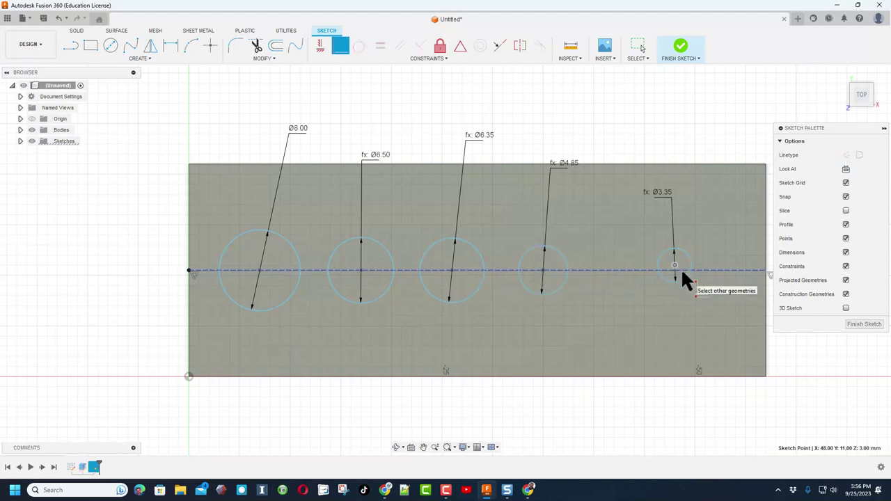
left_click(682, 270)
key("d")
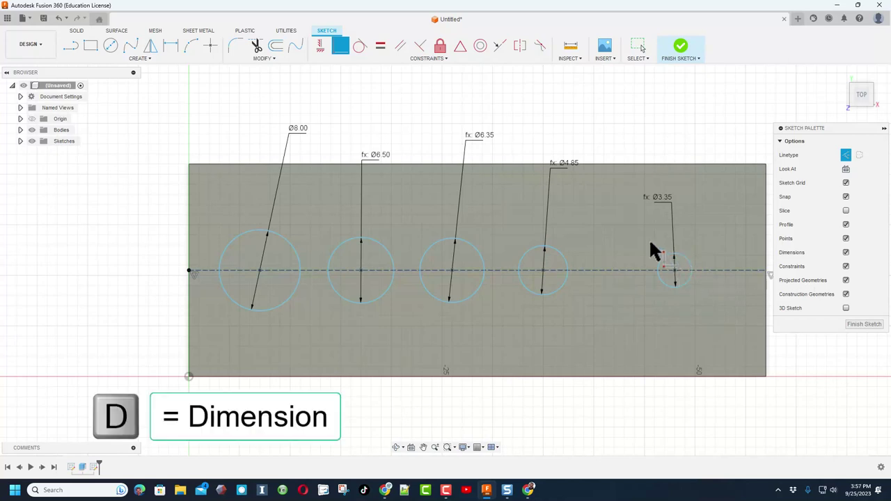
Dimension the first two centre-to-centre spacings as 10 mm and 9 mm.
left_click(300, 266)
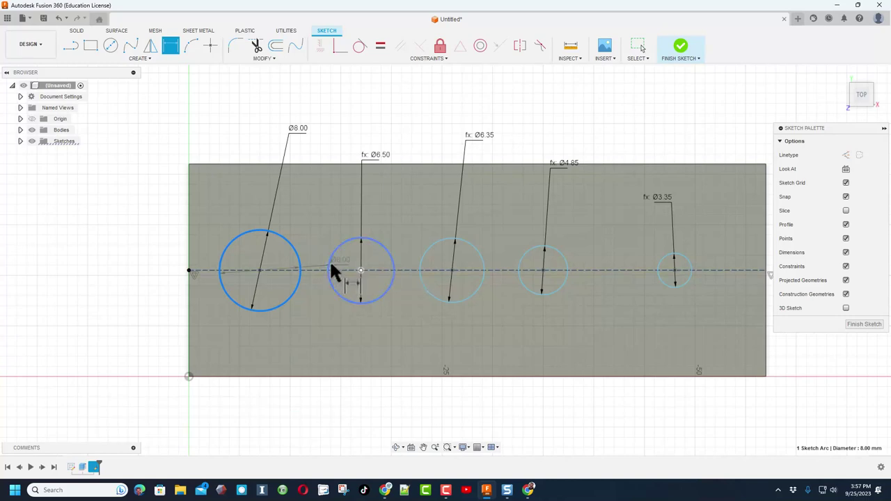
left_click(330, 265)
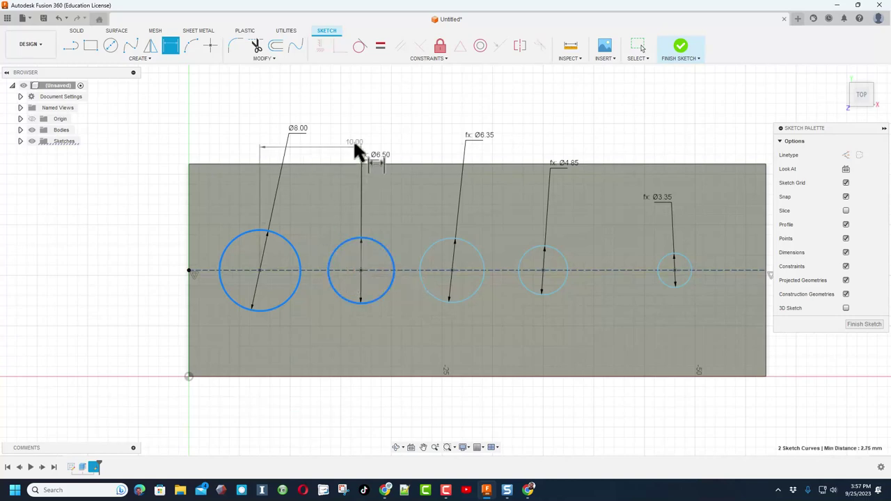
left_click(352, 101)
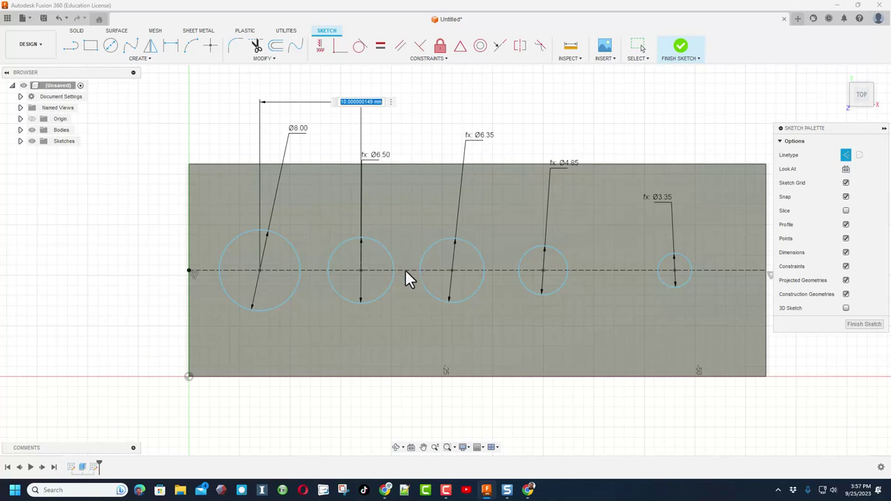
key("Return")
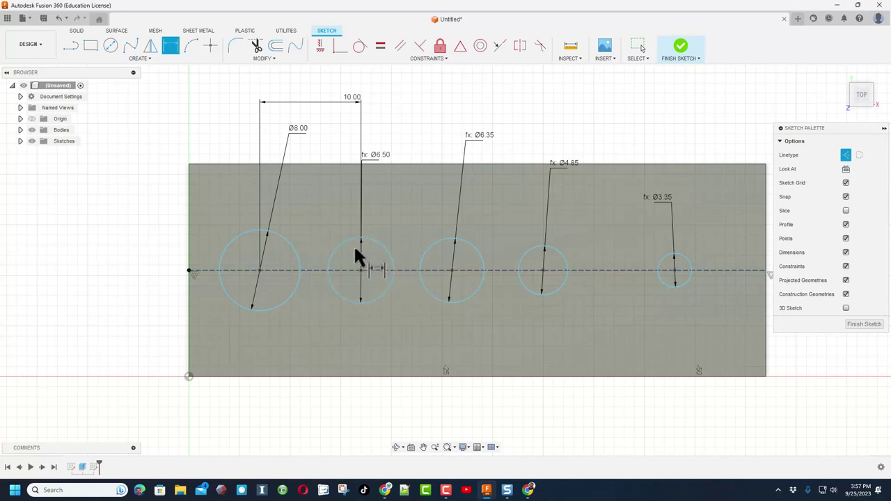
left_click(354, 245)
left_click(421, 273)
left_click(443, 102)
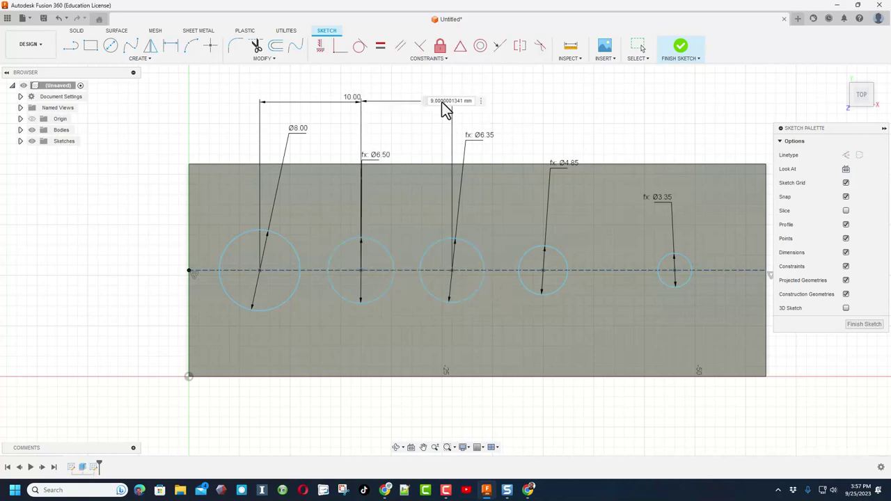
Dimension the remaining centre-to-centre spacings as 9 mm and 13 mm.
left_click(484, 268)
left_click(526, 252)
left_click(529, 105)
key("Return")
left_click(561, 282)
left_click(661, 257)
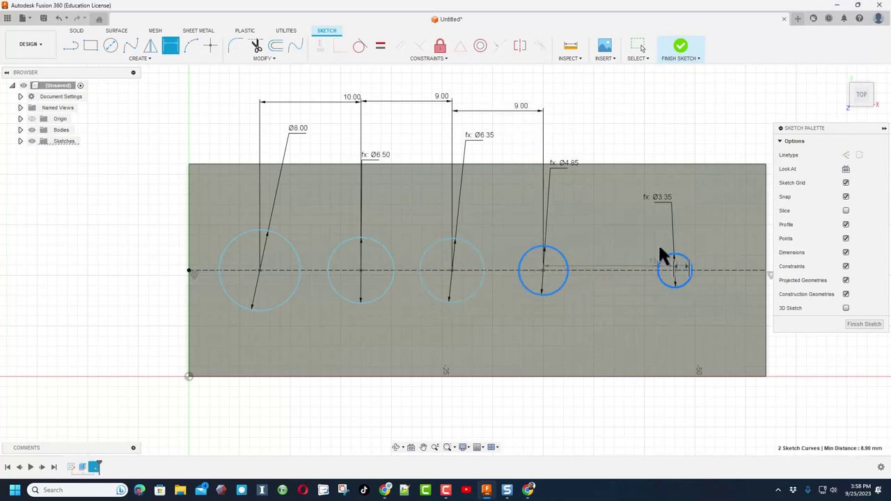
left_click(613, 108)
key("Return")
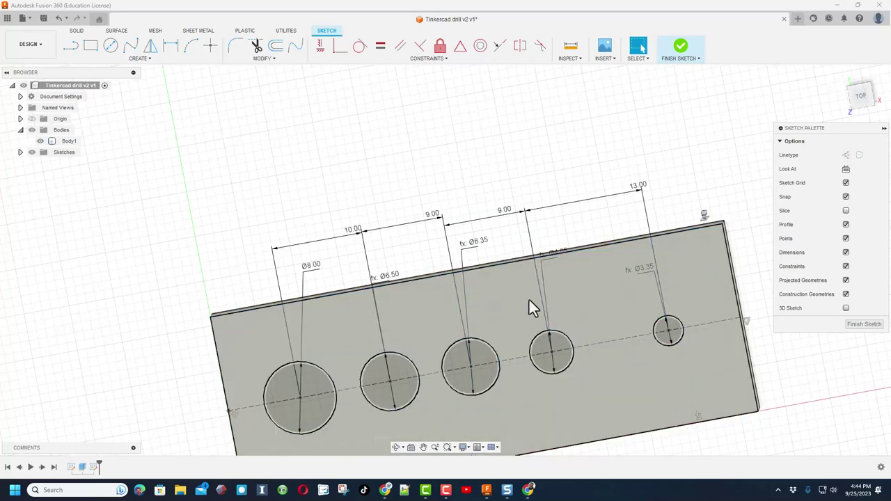
Set the first hole spacing to 53/5 so it reads 10.60 mm.
double_click(352, 235)
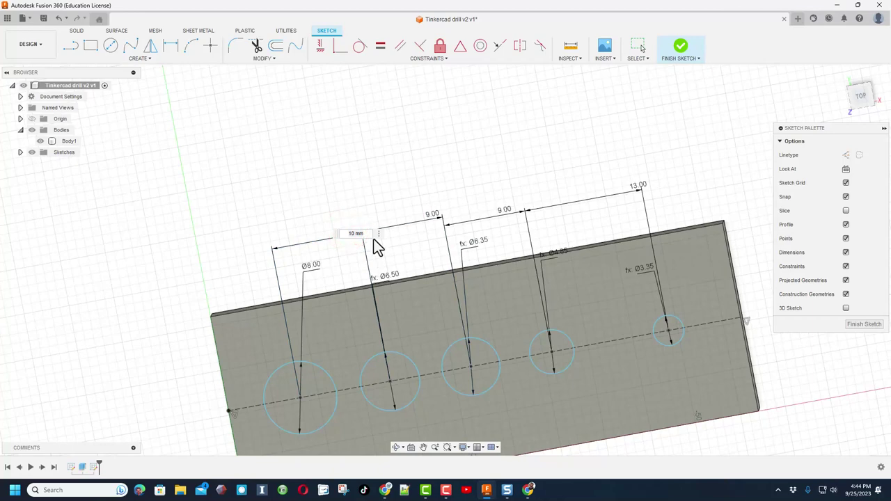
double_click(363, 234)
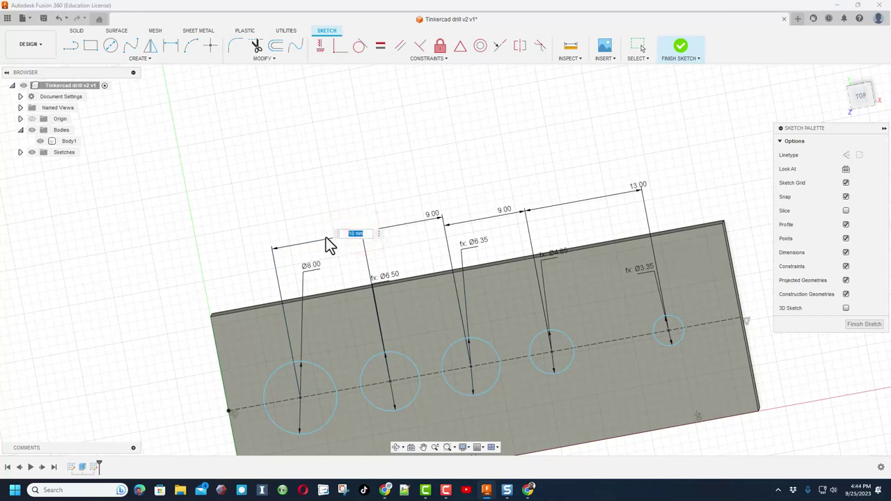
type("53/5")
key("Return")
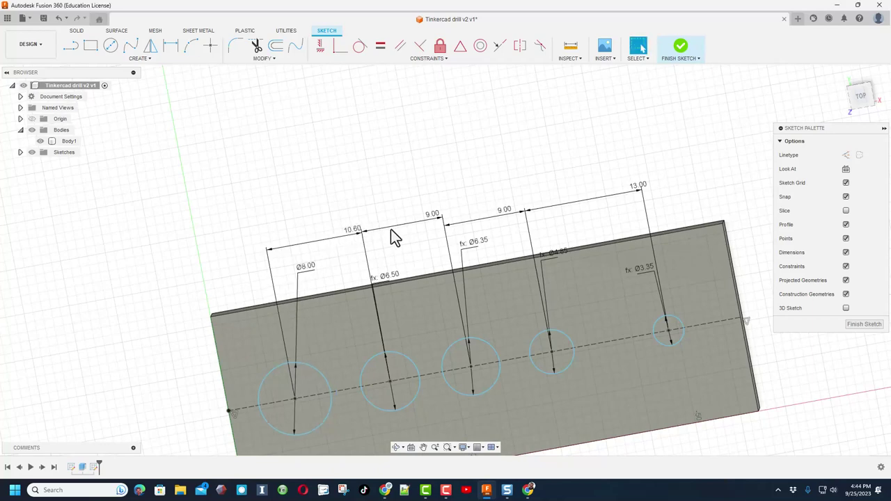
Link the second (9 mm) and third spacings to the first spacing's 10.60 mm.
double_click(444, 235)
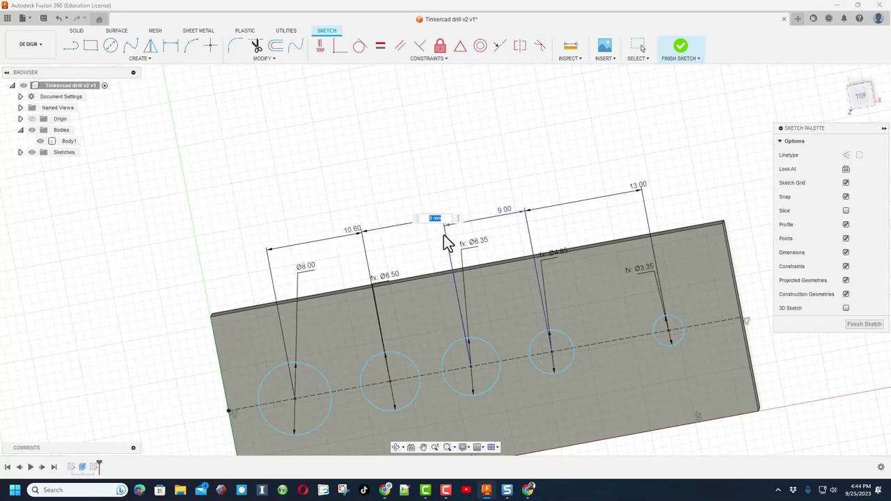
left_click(353, 227)
key("Return")
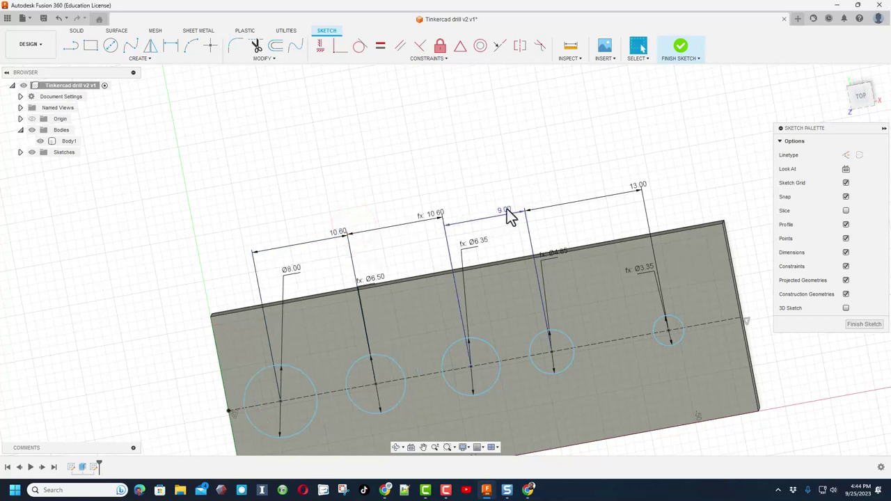
left_click(506, 211)
double_click(506, 212)
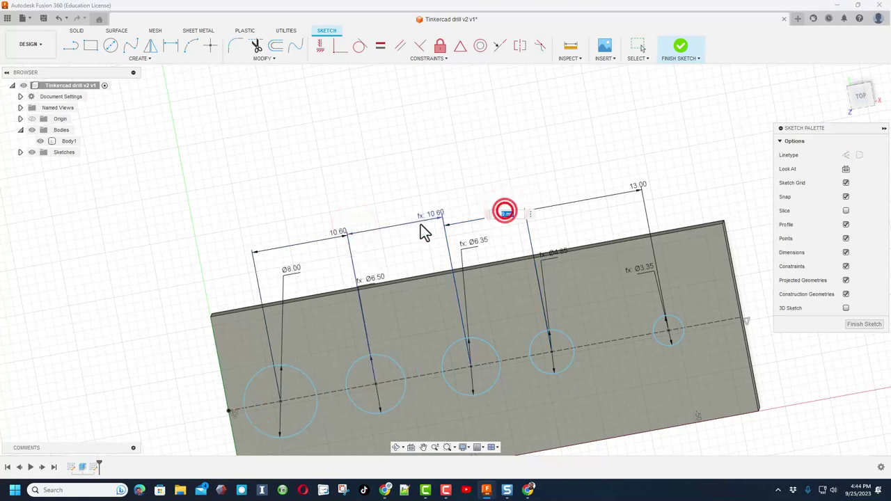
left_click(338, 234)
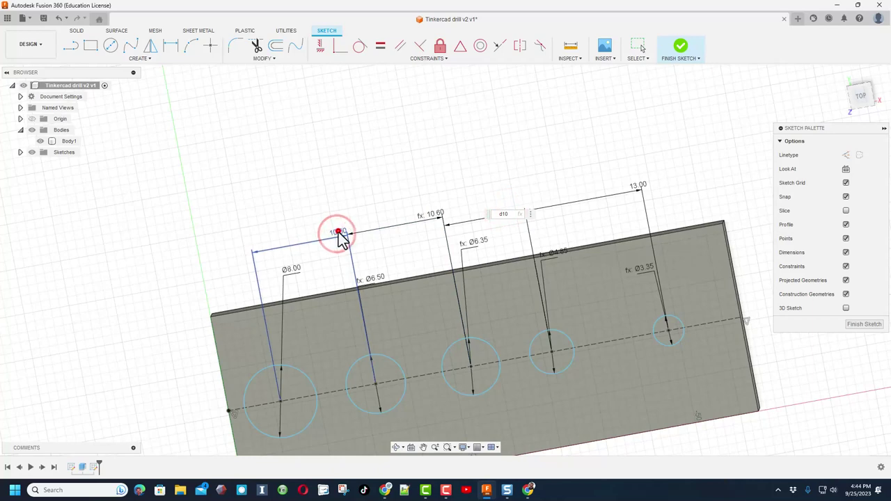
left_click(338, 234)
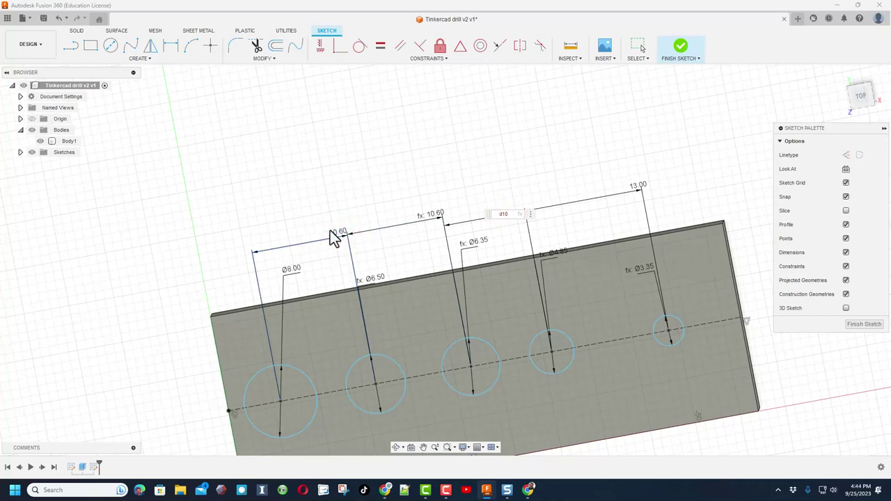
key("Return")
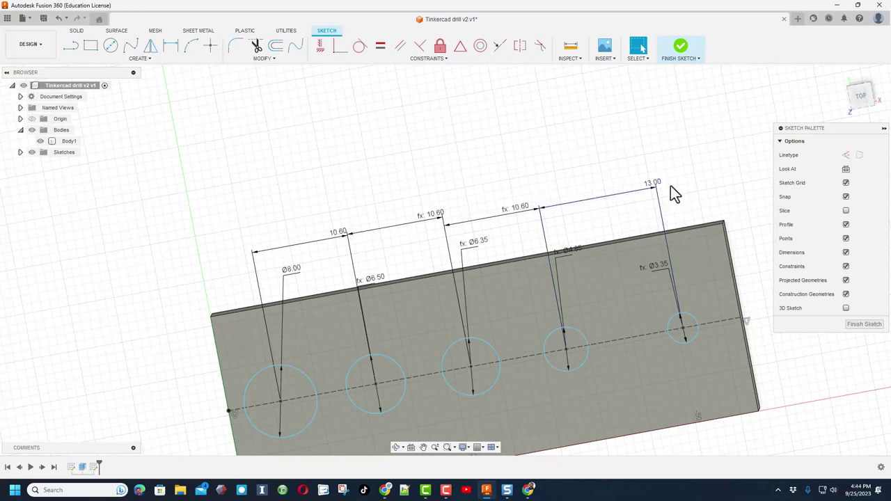
Link the 13 mm fourth spacing to the first so it also reads 10.60 mm.
left_click(657, 187)
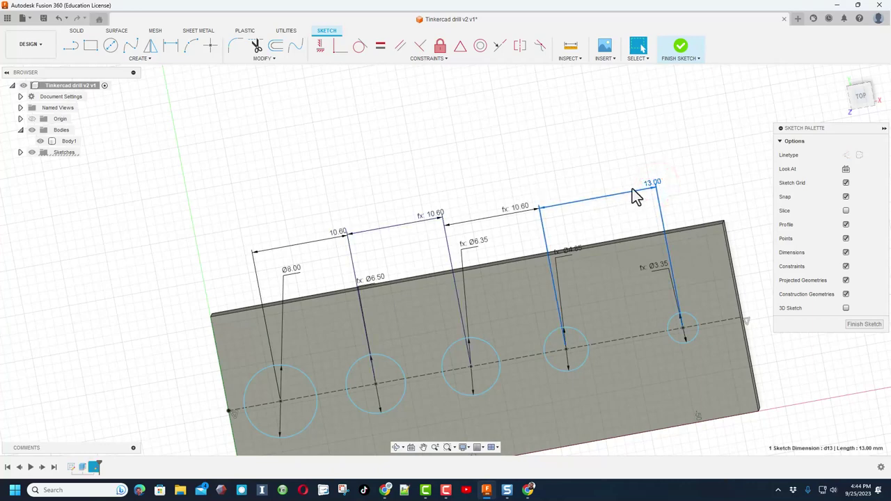
double_click(657, 187)
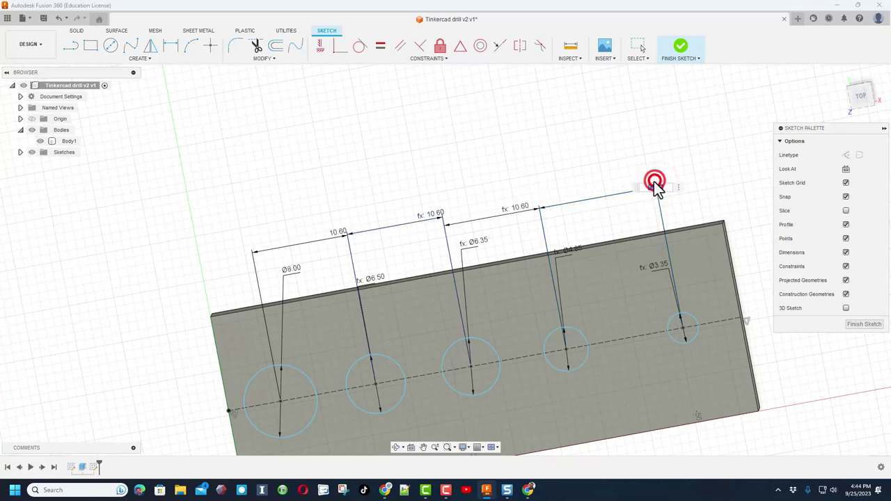
left_click(336, 233)
key("Return")
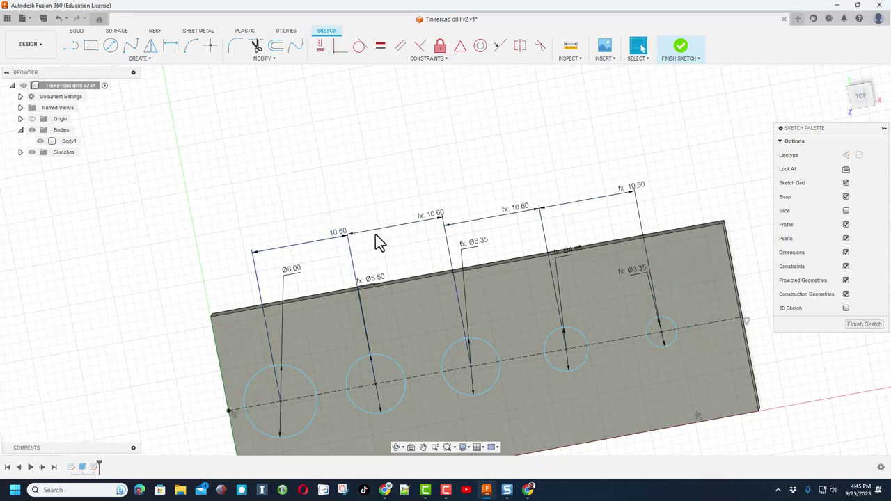
scroll(352, 282, "down", 2)
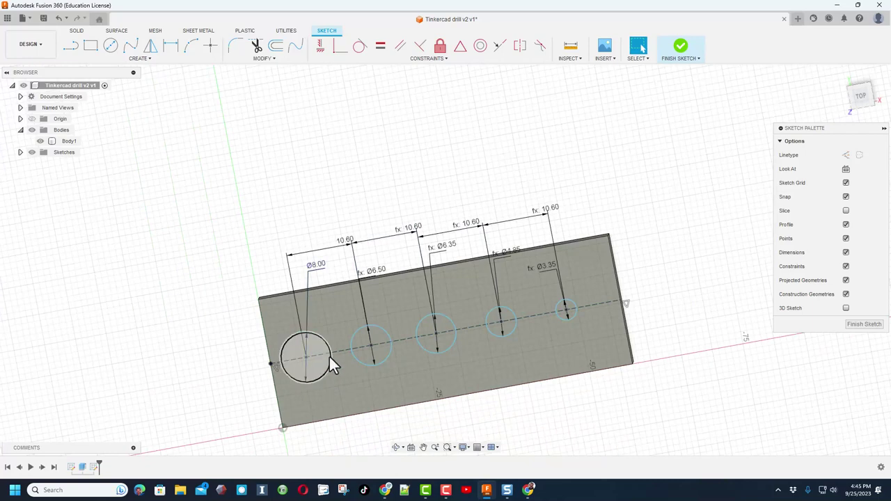
key("d")
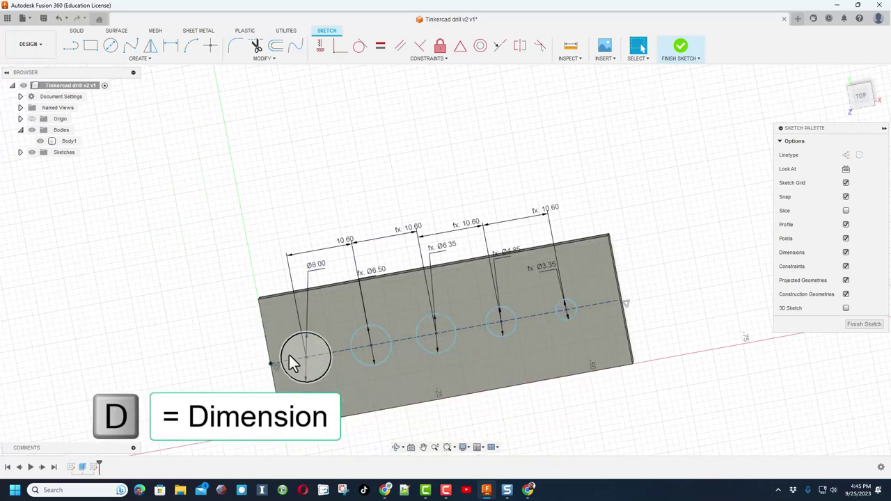
Dimension the first hole centre from the plate corner, entering 7 mm and then correcting it to 8 mm.
key("d")
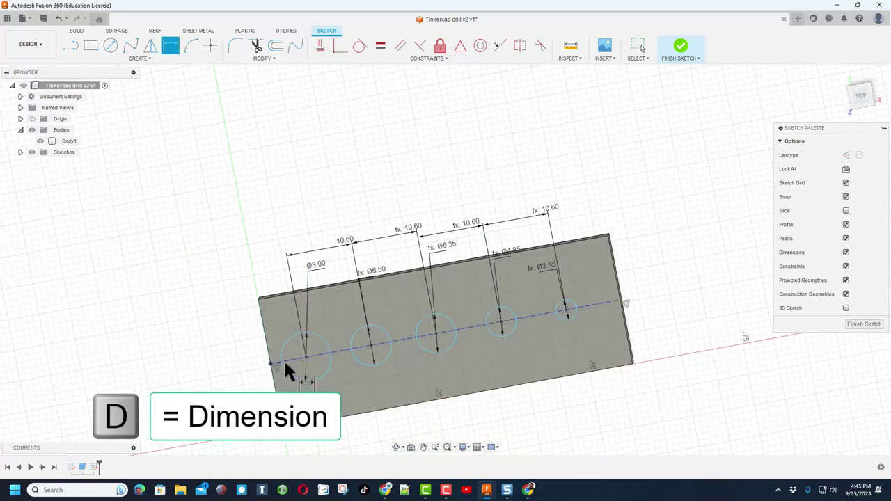
left_click(304, 356)
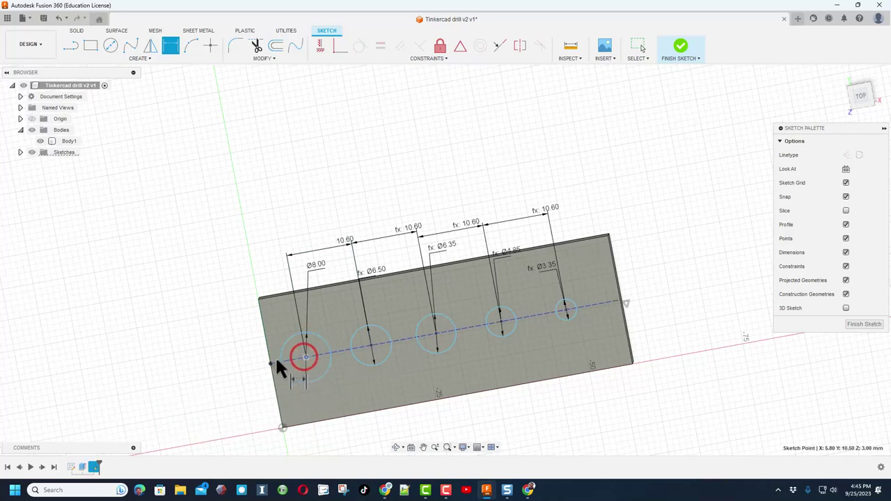
left_click(270, 361)
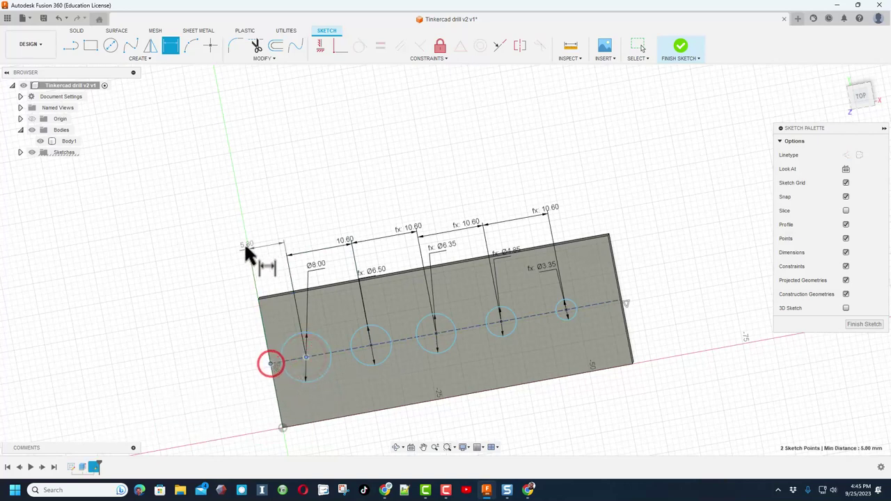
left_click(248, 233)
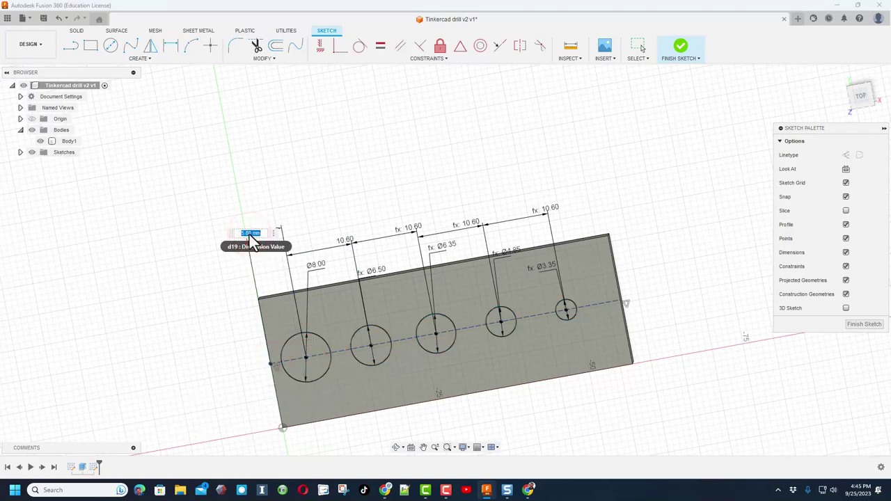
type("7")
key("Return")
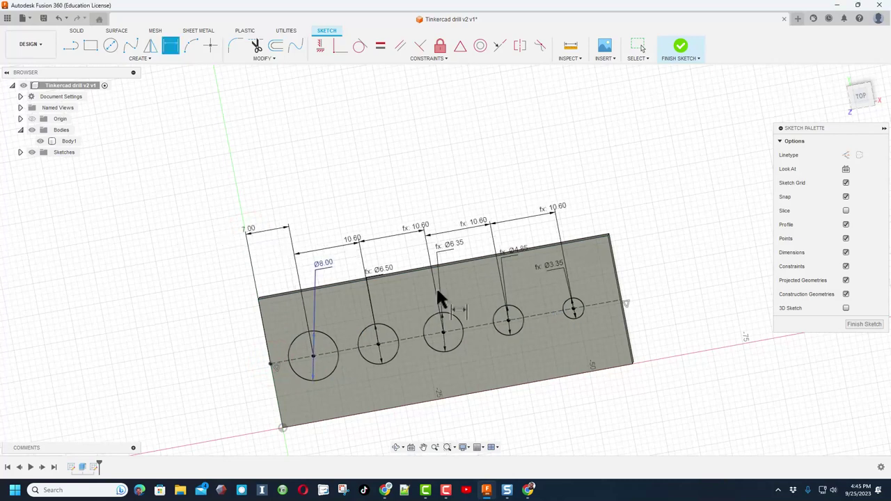
left_click(251, 229)
type("8")
key("Return")
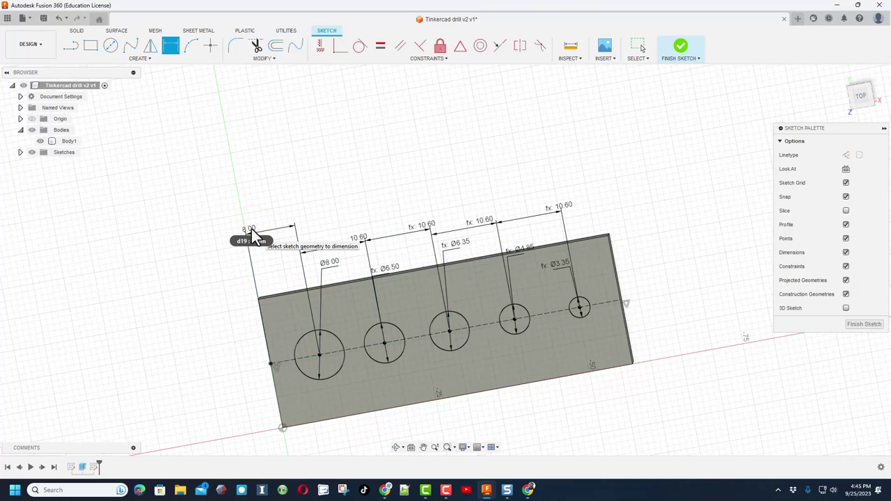
middle_click_drag(147, 281, 149, 258, "shift")
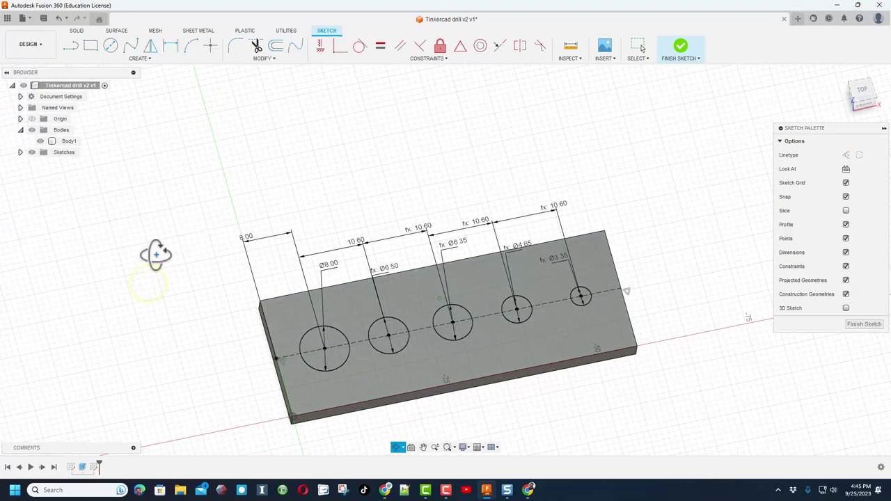
key("d")
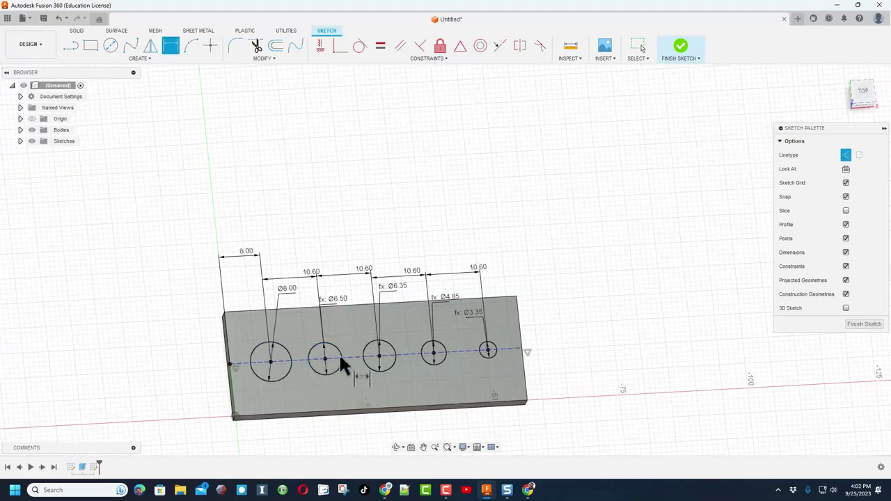
Finish the sketch and extrude-cut all five circle profiles through the plate.
left_click(681, 53)
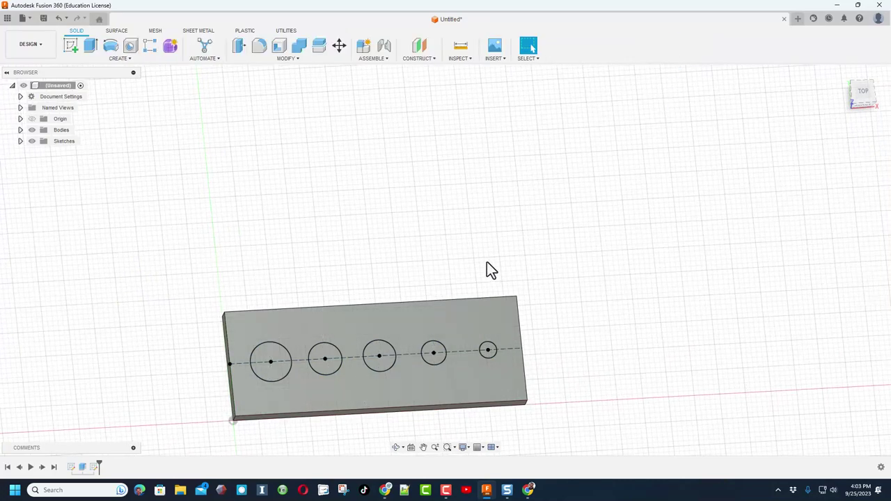
left_click(840, 74)
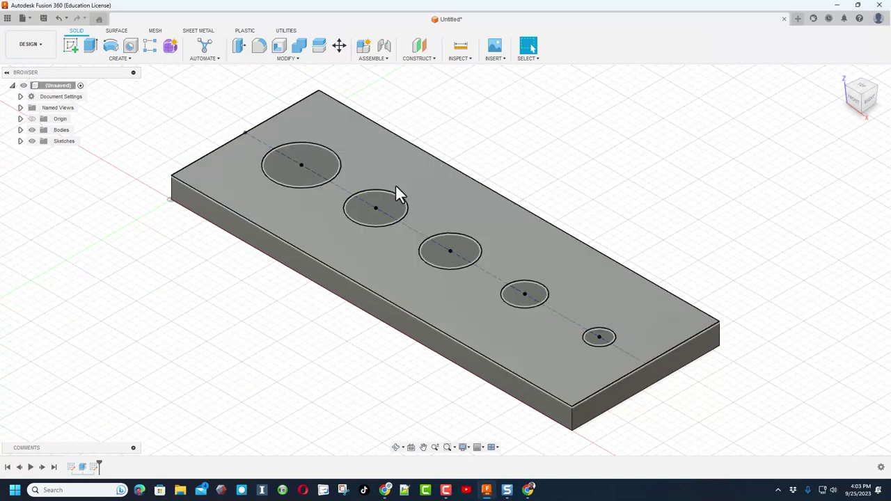
key("e")
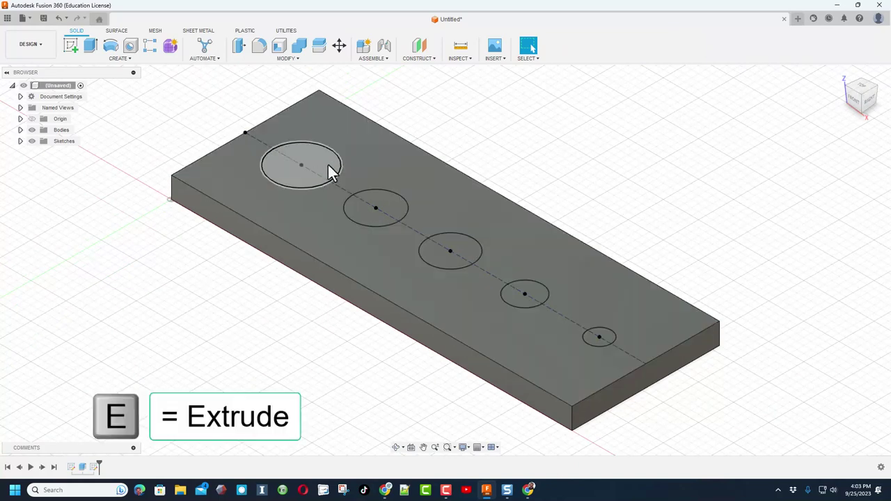
left_click(325, 171)
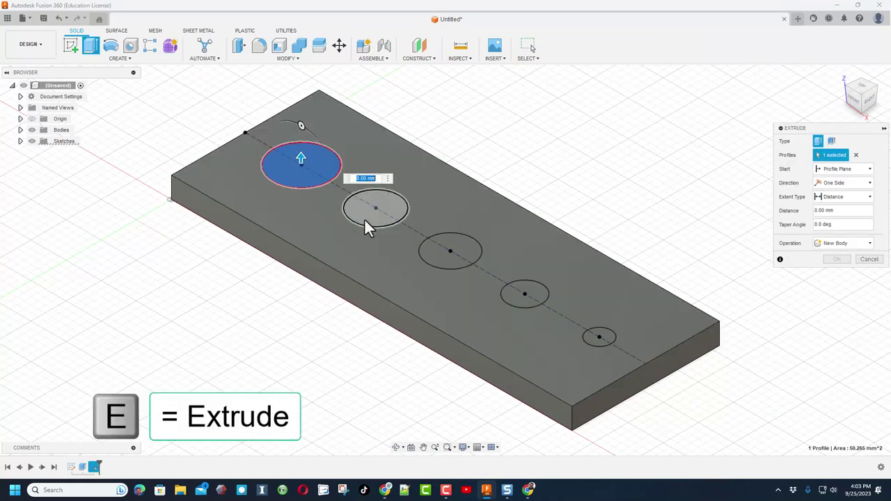
left_click(365, 218)
left_click(451, 262)
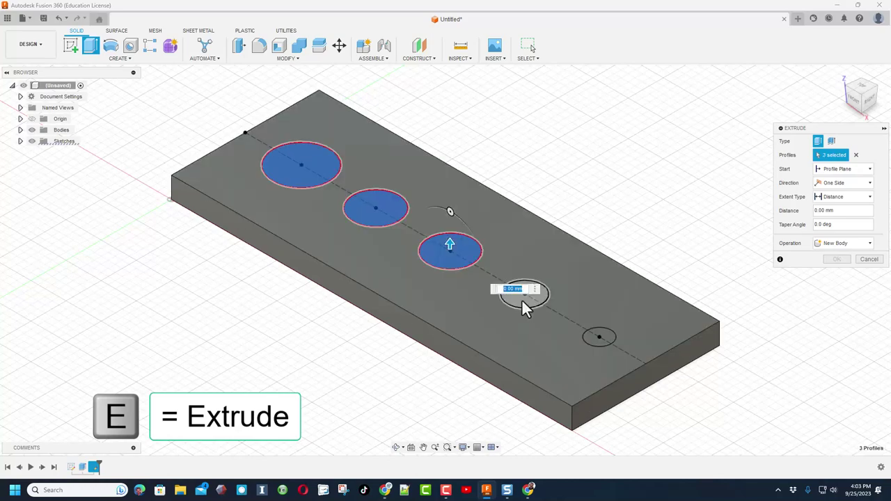
left_click(524, 303)
left_click(602, 342)
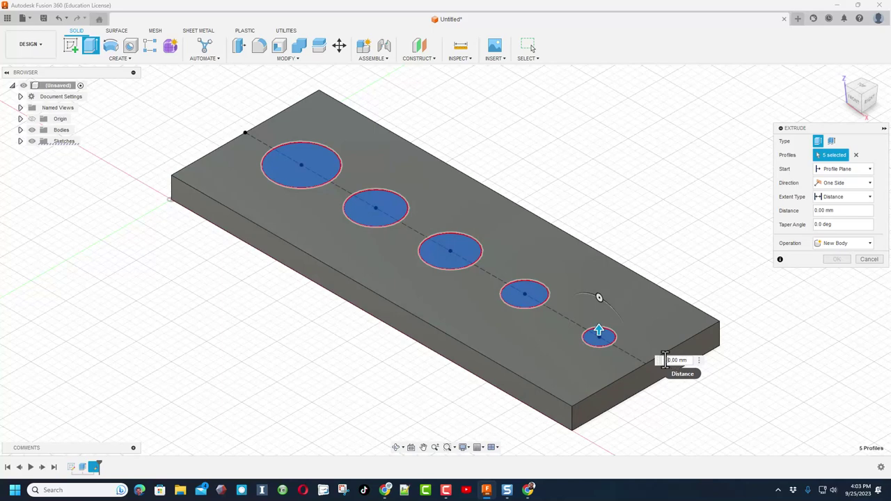
left_click(691, 359)
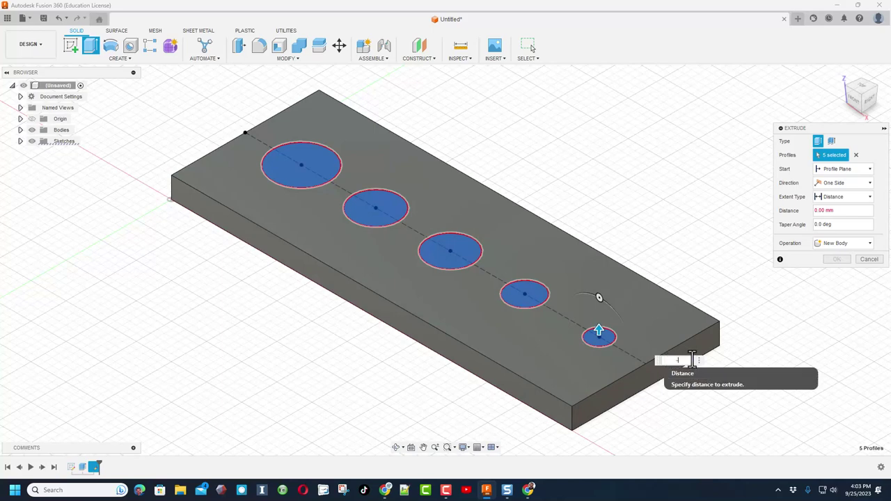
key("Return")
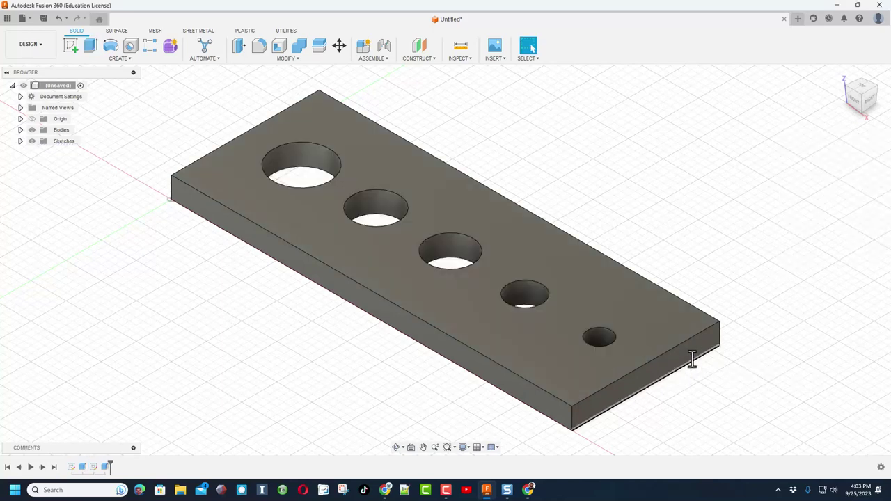
Select the whole plate and fillet all its edges with a 1 mm radius.
middle_click_drag(448, 321, 422, 318, "shift")
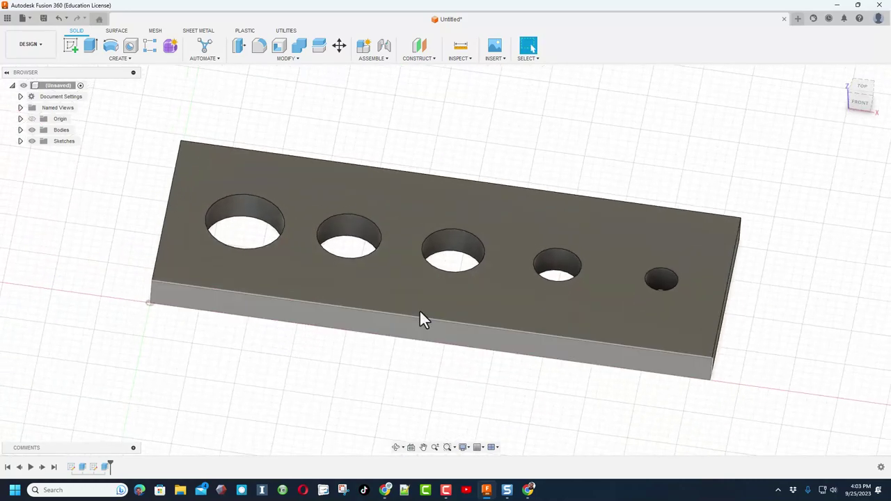
middle_click_drag(432, 226, 411, 258, "shift")
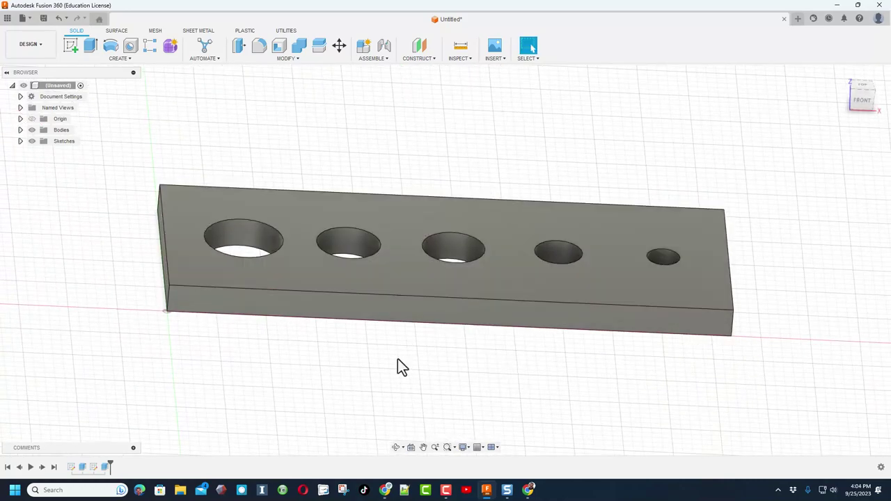
left_click_drag(99, 141, 770, 418)
key("f")
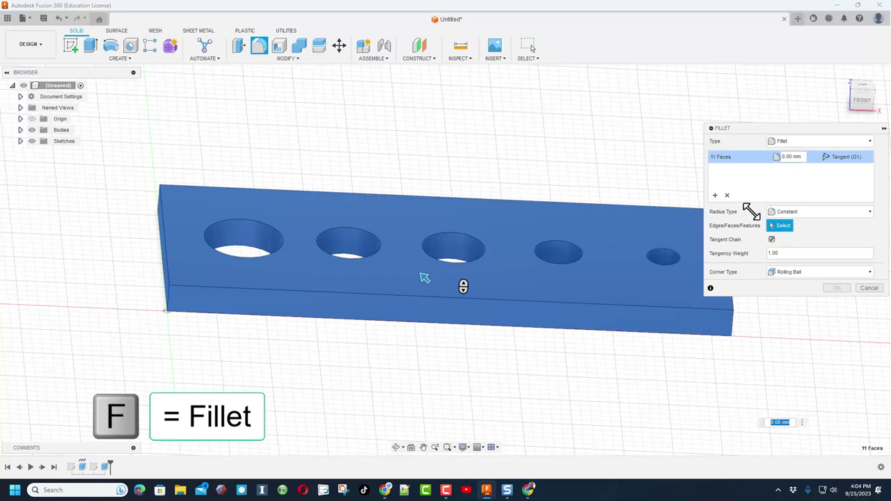
type("1")
key("Return")
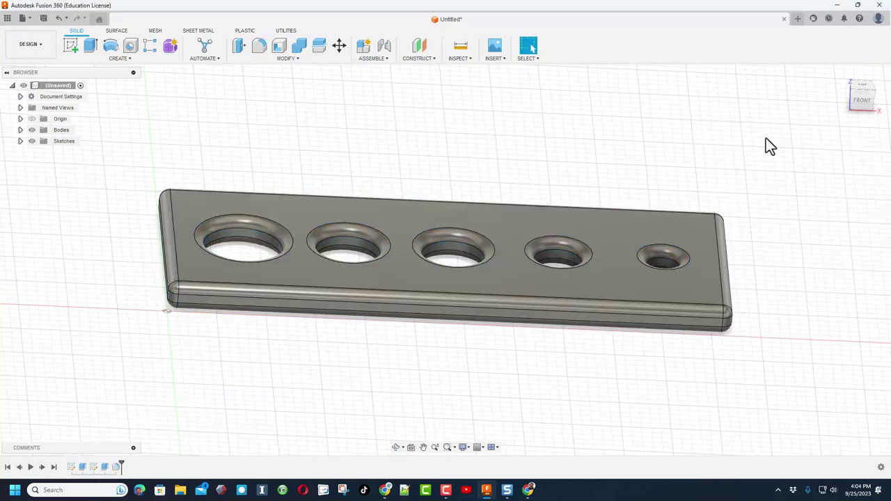
middle_click_drag(540, 145, 410, 395, "shift")
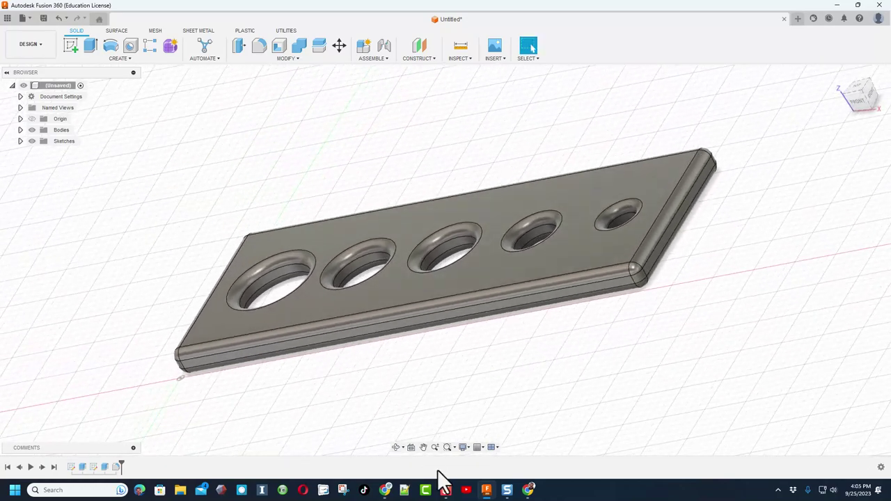
left_click(462, 448)
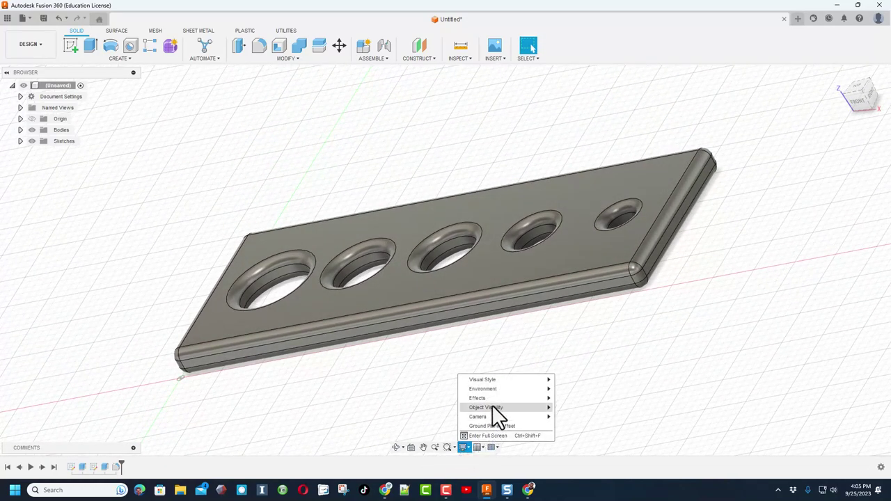
Switch the environment to Tranquility Blue and turn off the layout grid.
mouse_move(496, 414)
mouse_move(504, 389)
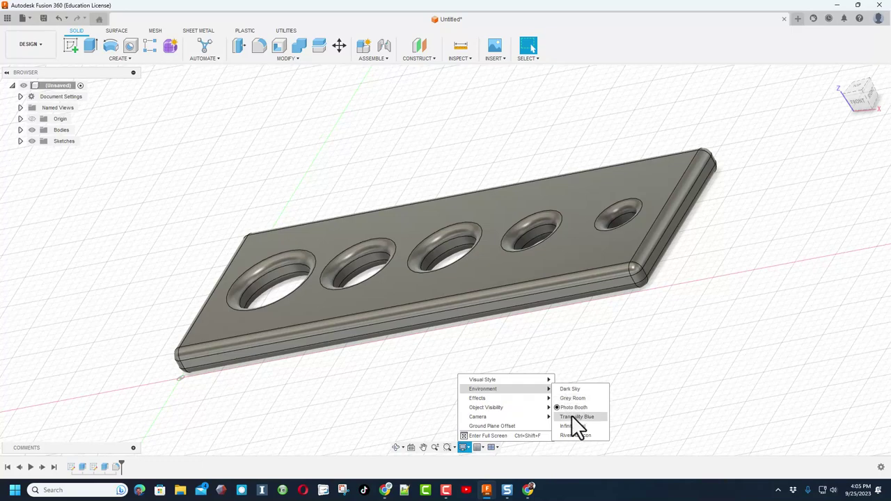
left_click(572, 417)
middle_click_drag(511, 387, 522, 384, "shift")
left_click(479, 448)
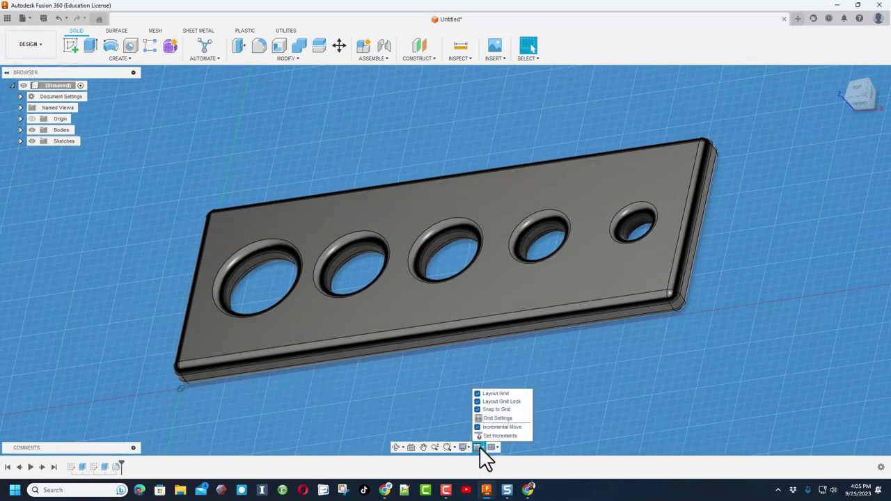
left_click(487, 409)
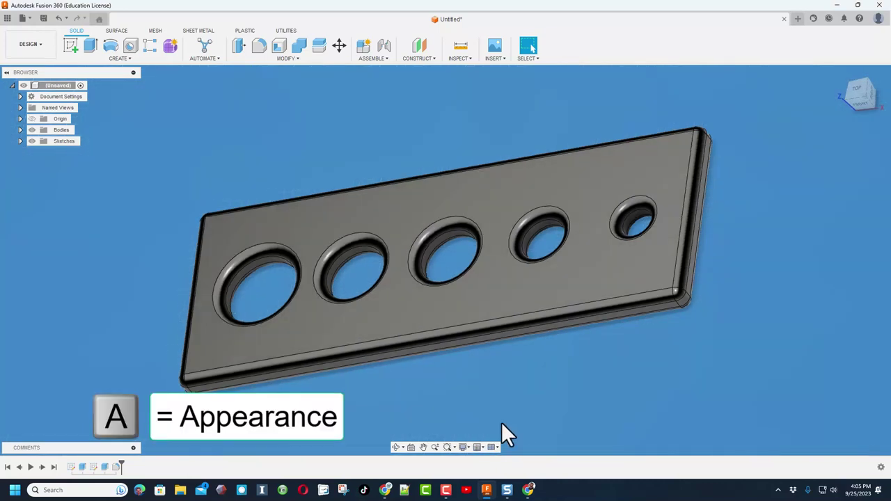
Apply the Gold - Polished metal appearance from the library to the plate body.
key("a")
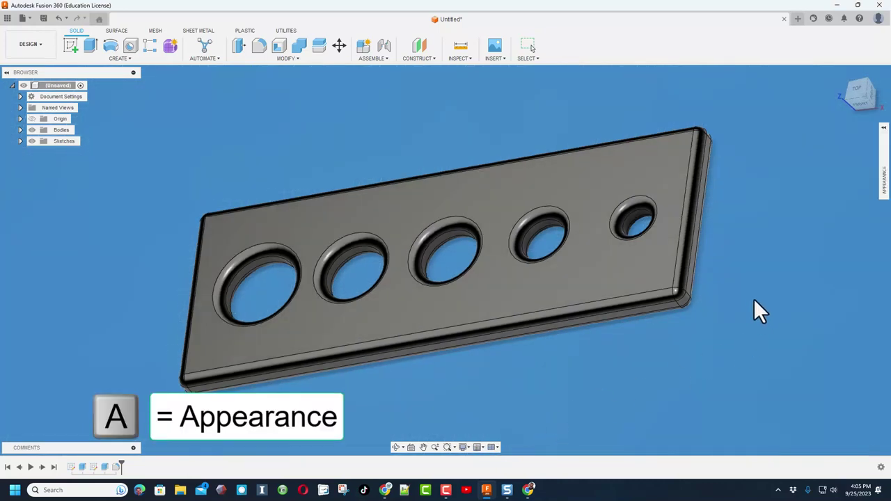
left_click(886, 136)
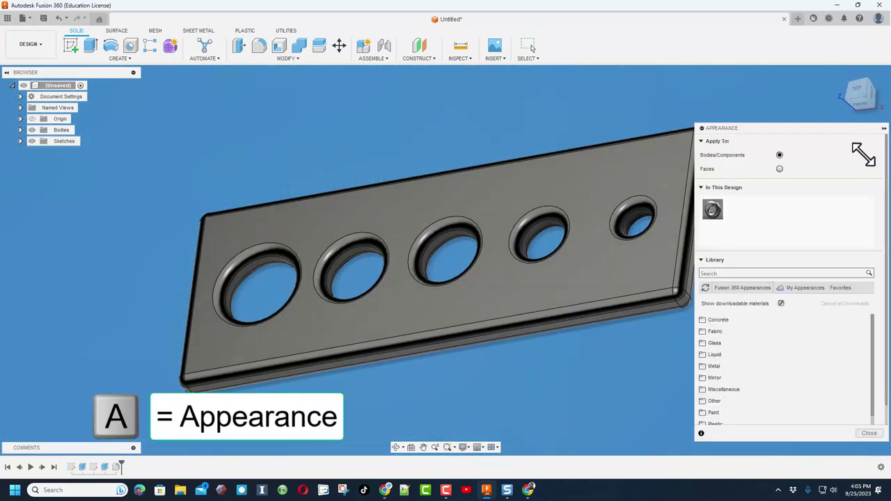
left_click(723, 366)
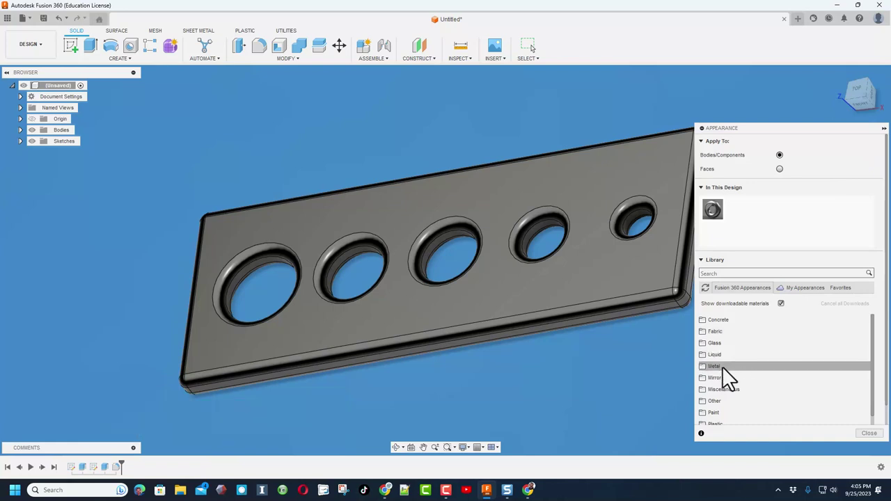
scroll(724, 390, "down", 1)
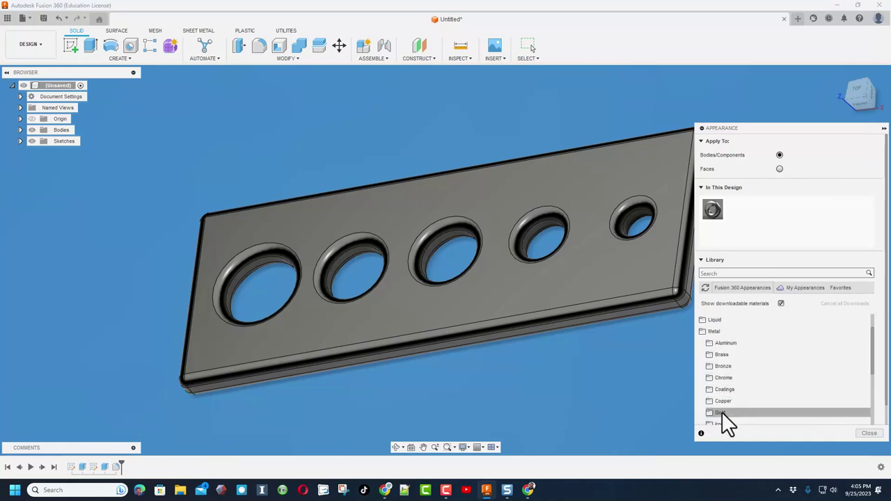
scroll(729, 407, "down", 1)
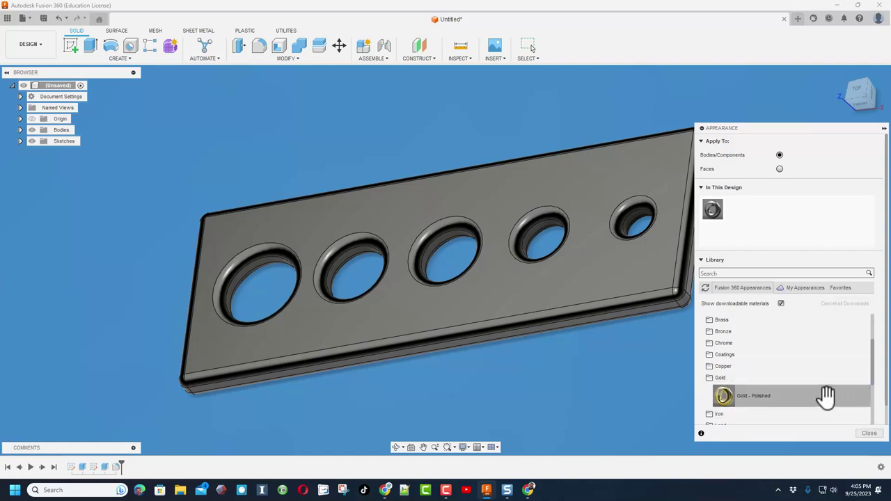
left_click_drag(826, 396, 585, 279)
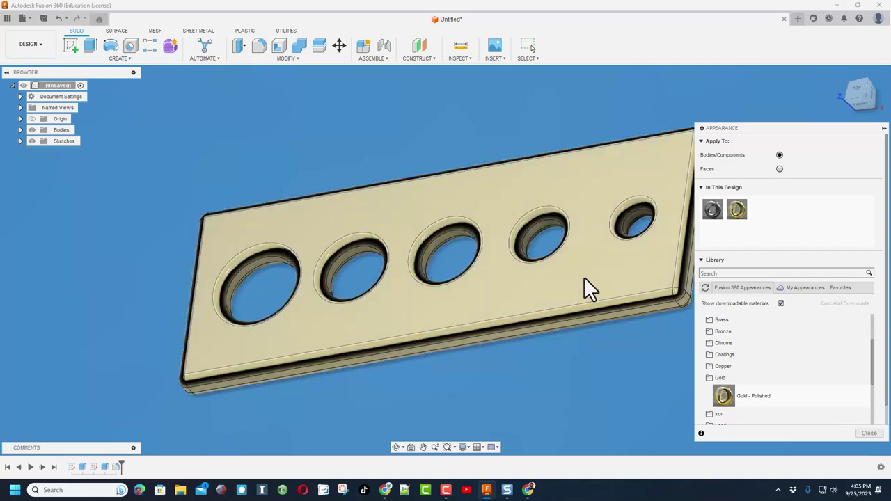
middle_click_drag(584, 277, 563, 334, "shift")
middle_click_drag(570, 390, 399, 178, "shift")
key("Escape")
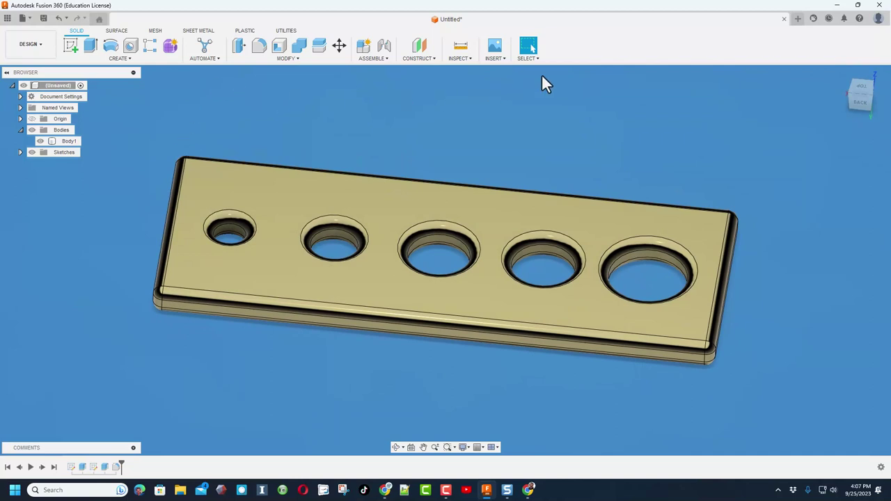
Choose Default Project as the save location and select the design name for renaming.
left_click(43, 18)
left_click(597, 178)
left_click(328, 305)
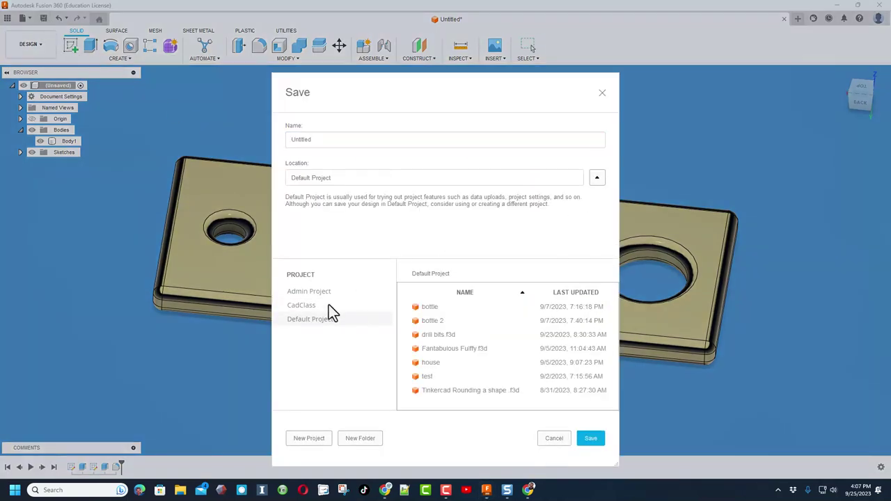
left_click_drag(322, 137, 251, 136)
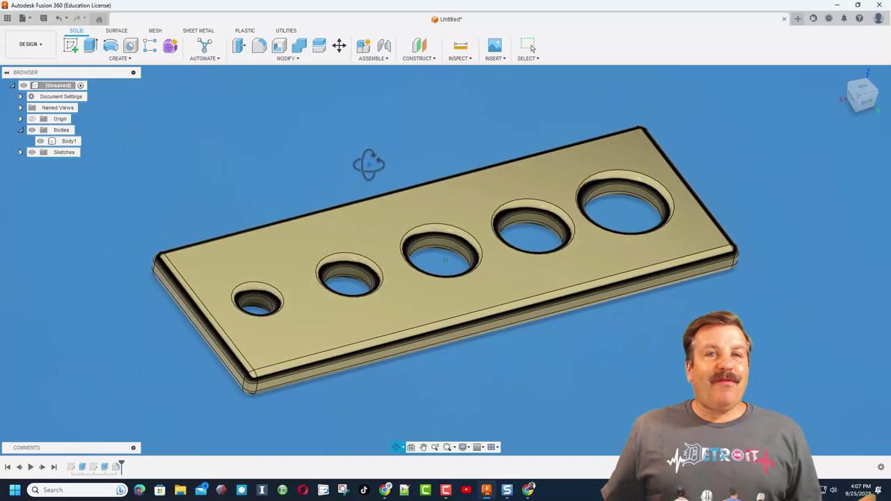
mouse_move(364, 159)
middle_mouse_down("shift")
mouse_move(348, 141)
mouse_move(358, 169)
mouse_move(342, 193)
mouse_move(349, 155)
middle_mouse_up("shift")
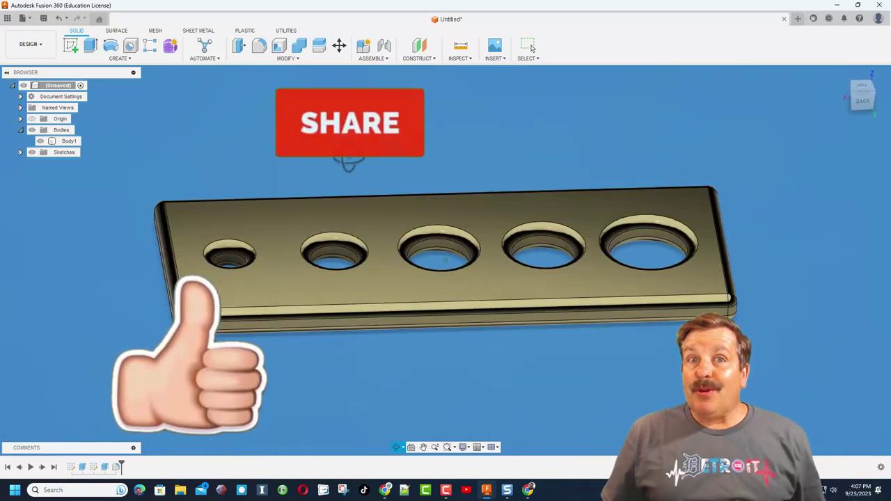